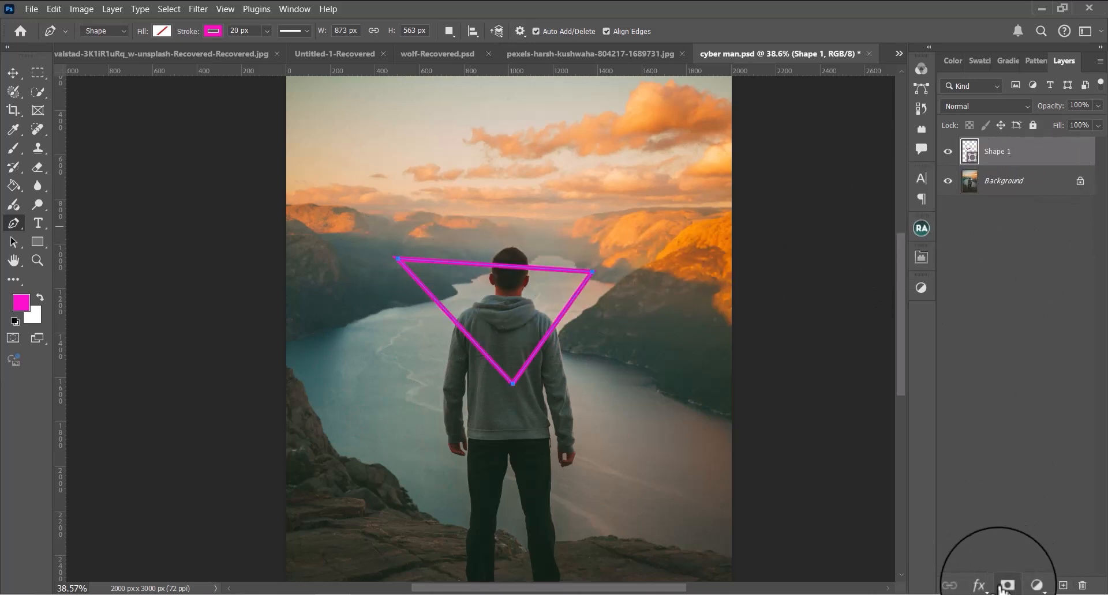
Add an Inner Glow effect to the triangle shape layer, with white as the glow colour
{"action": "left_click", "coordinate": [979, 586]}
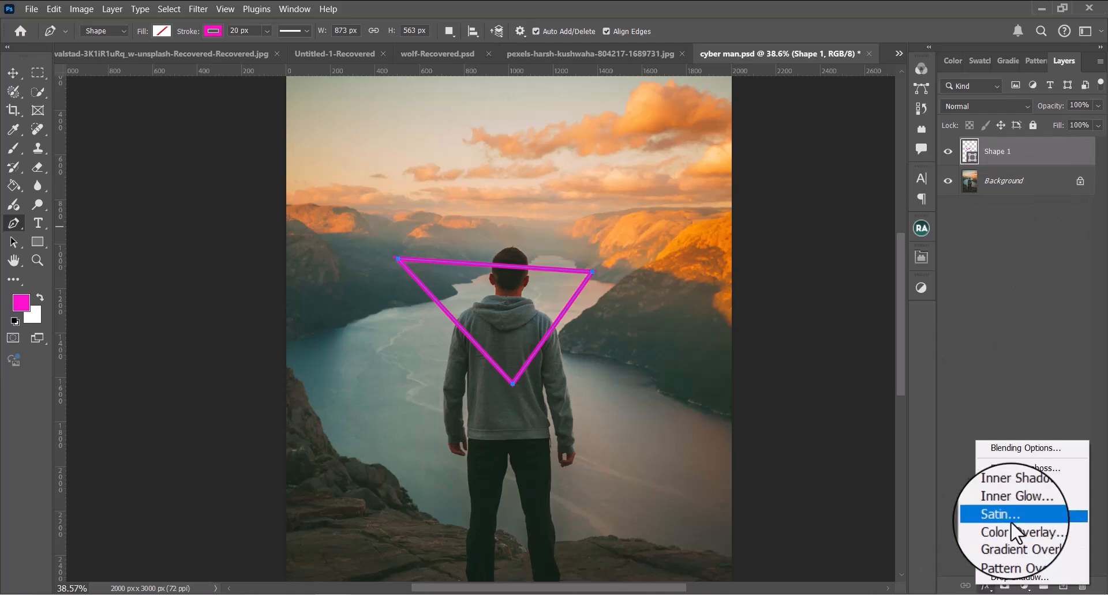
{"action": "left_click", "coordinate": [1013, 506]}
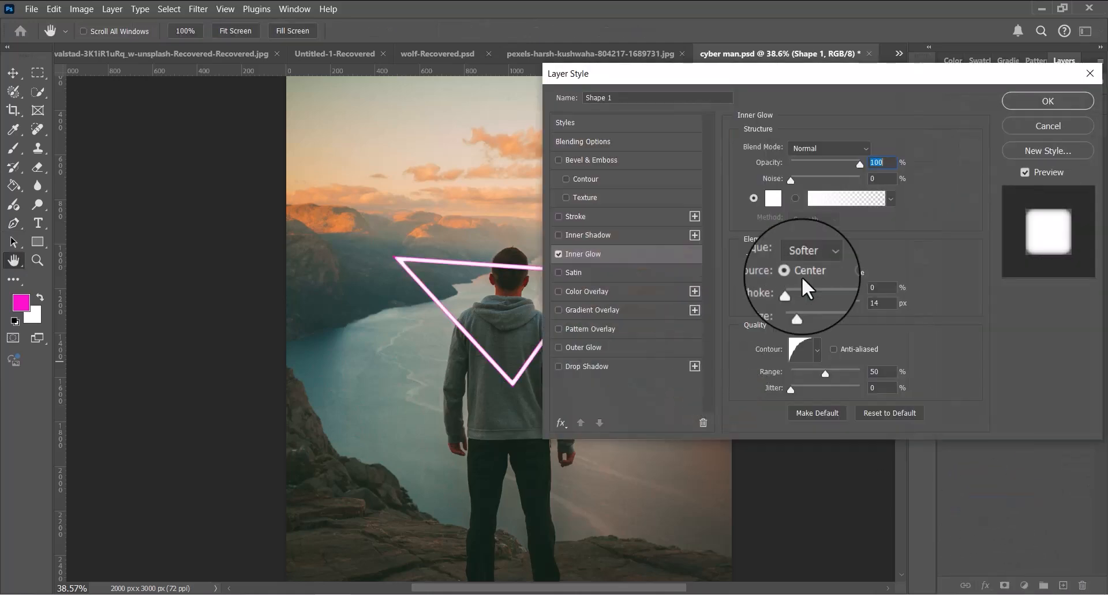
{"action": "left_click", "coordinate": [773, 198]}
{"action": "left_click", "coordinate": [1022, 330]}
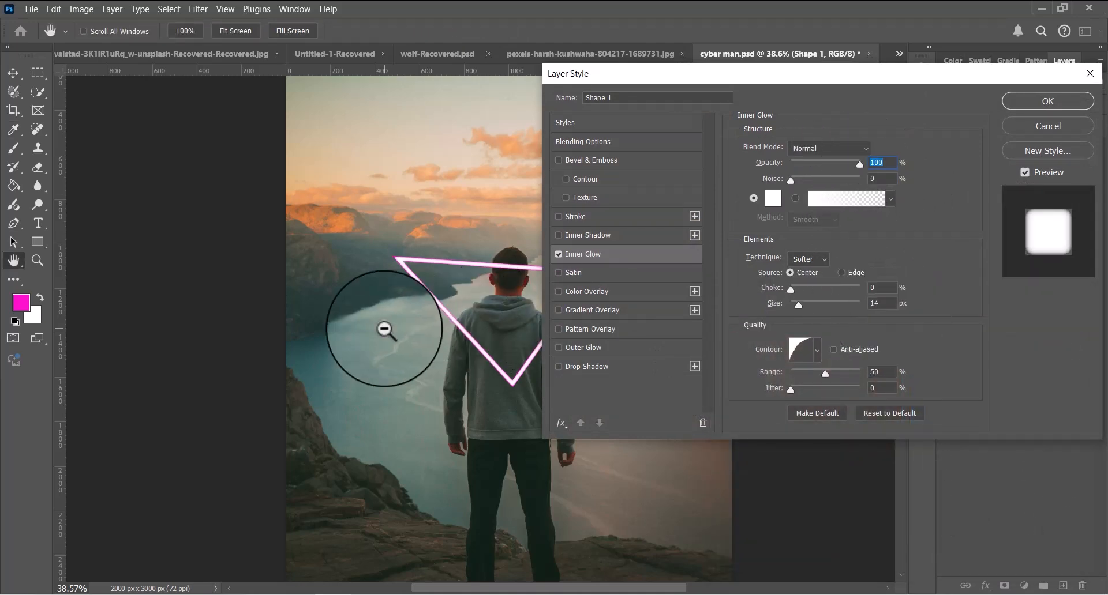
Set the inner glow's size to 11 px with the half-round contour, and apply the layer style
{"action": "scroll", "coordinate": [497, 351], "scroll_direction": "up", "scroll_amount": 9}
{"action": "left_click_drag", "start_coordinate": [494, 343], "coordinate": [311, 299]}
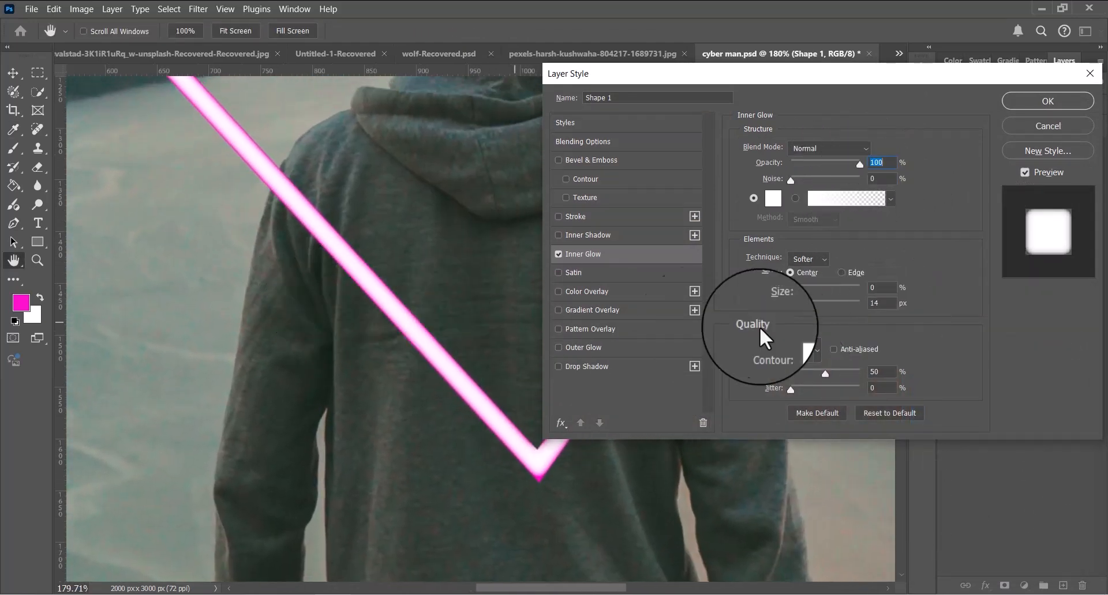
{"action": "key", "text": "Down"}
{"action": "key", "text": "Down"}
{"action": "key", "text": "Down"}
{"action": "key", "text": "Down"}
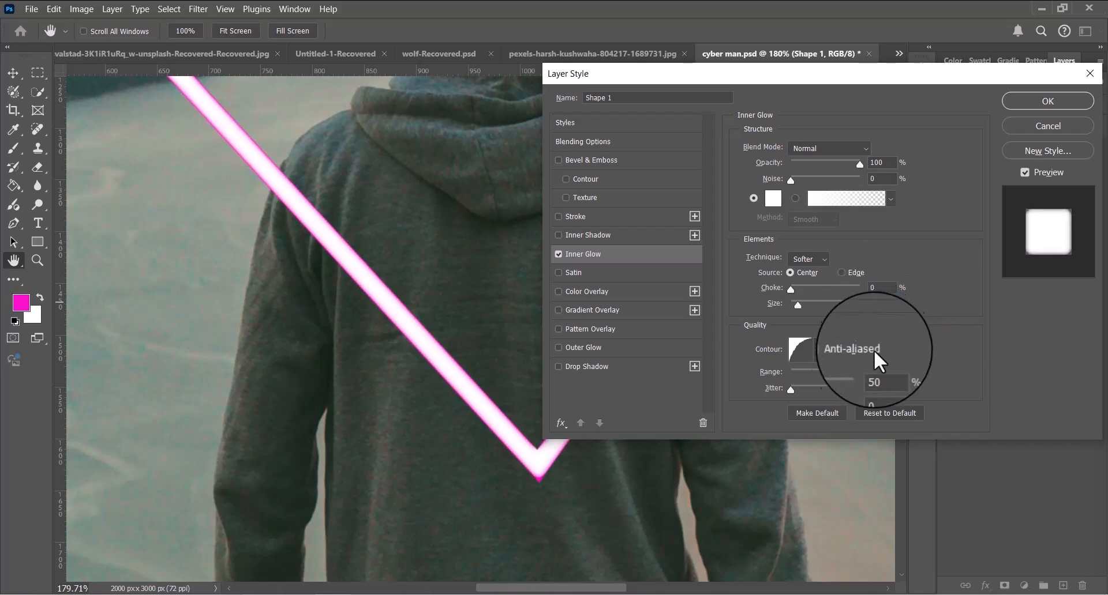
{"action": "left_click", "coordinate": [816, 351]}
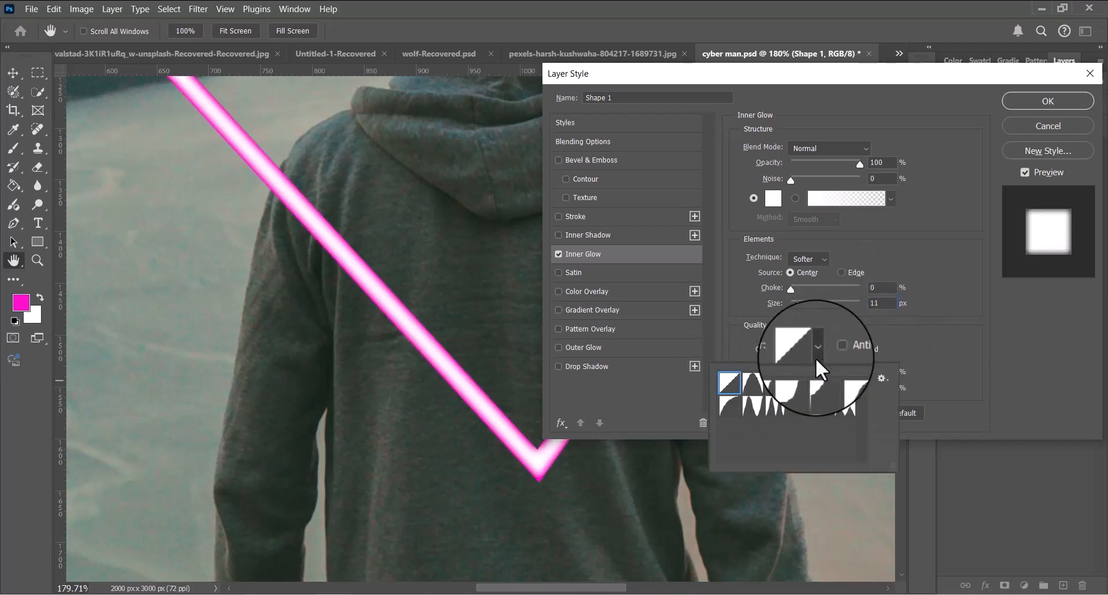
{"action": "left_click", "coordinate": [729, 406]}
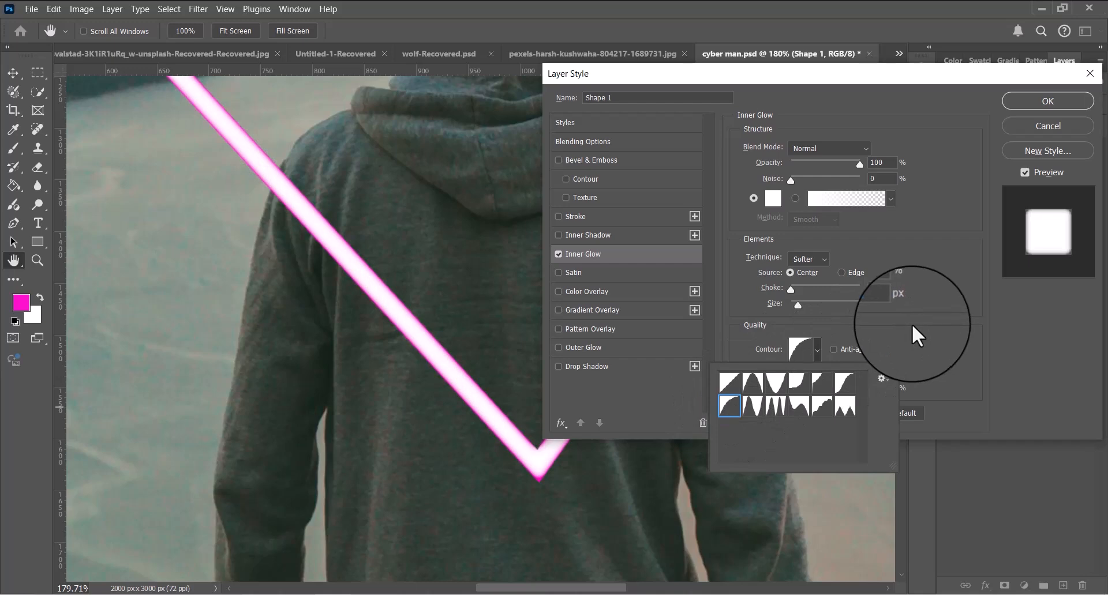
{"action": "left_click", "coordinate": [911, 324]}
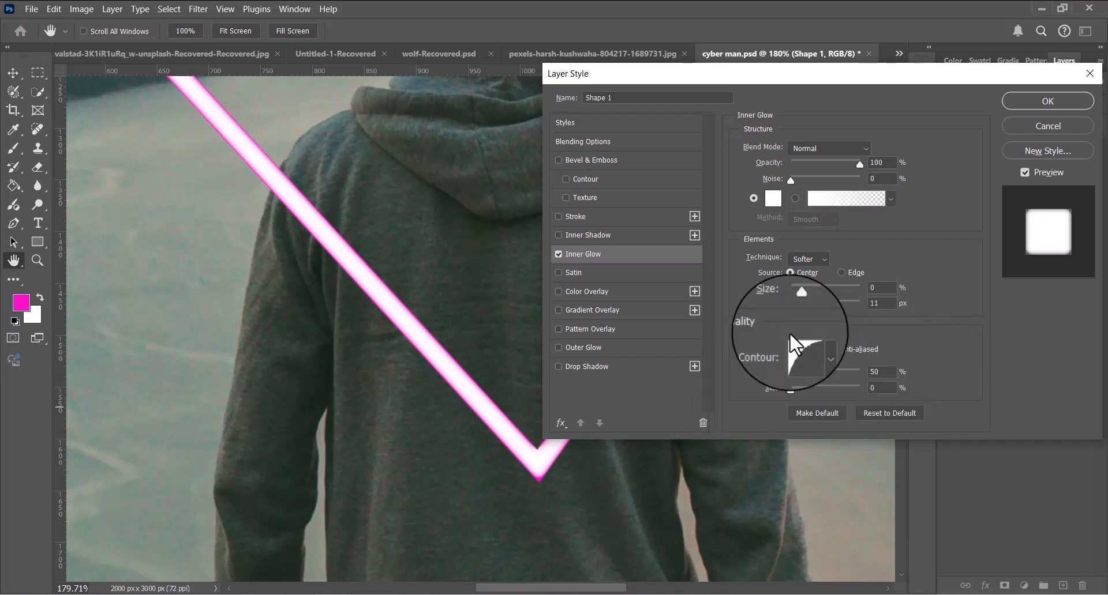
{"action": "left_click", "coordinate": [1071, 104]}
{"action": "scroll", "coordinate": [843, 165], "scroll_direction": "down", "scroll_amount": 6}
{"action": "left_click_drag", "start_coordinate": [824, 222], "coordinate": [730, 319]}
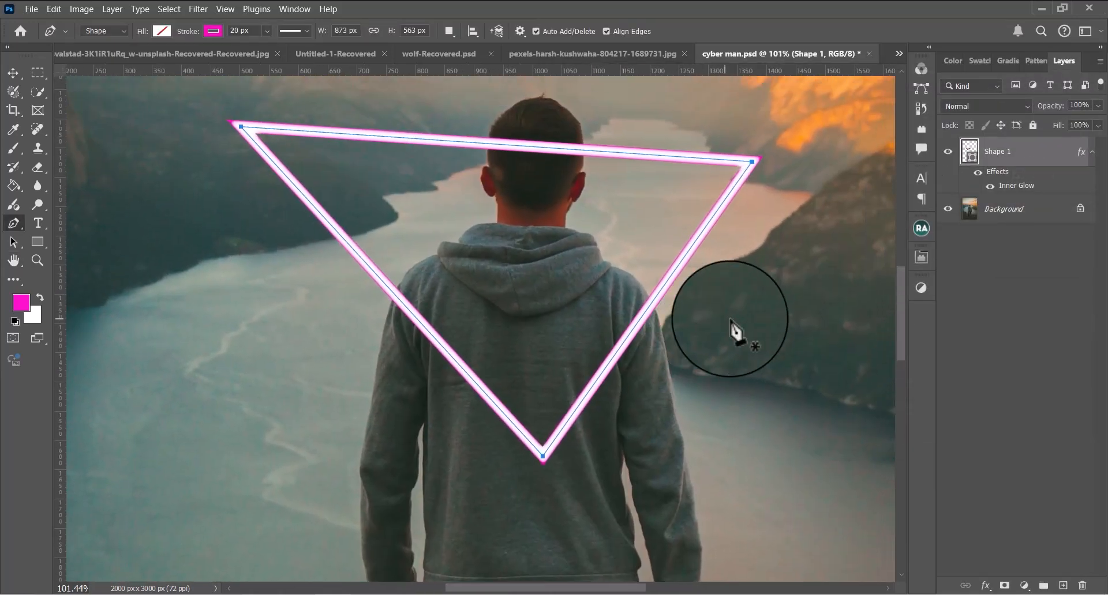
{"action": "key", "text": "ctrl+j"}
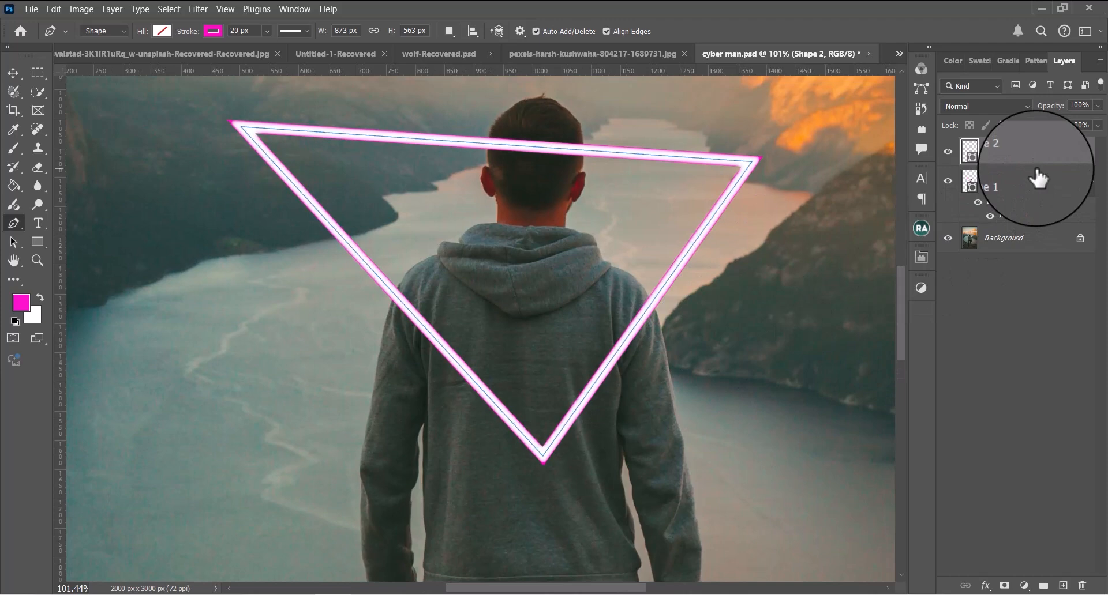
{"action": "key", "text": "ctrl+z"}
Add an Outer Glow effect to the triangle shape, with magenta fe19f6 as the glow colour
{"action": "left_click", "coordinate": [985, 586]}
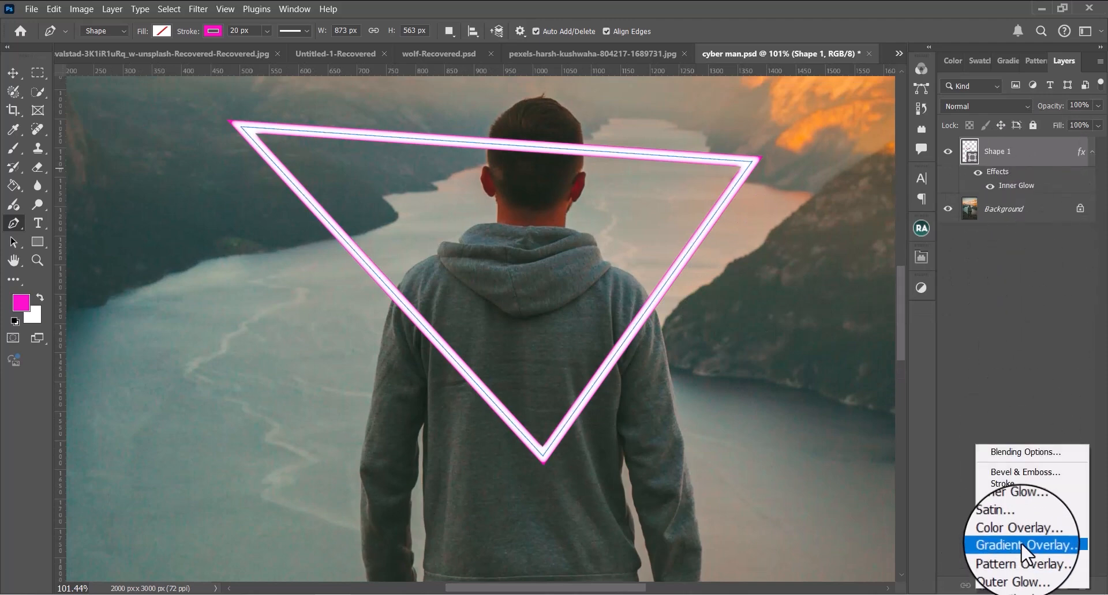
{"action": "left_click", "coordinate": [1017, 570]}
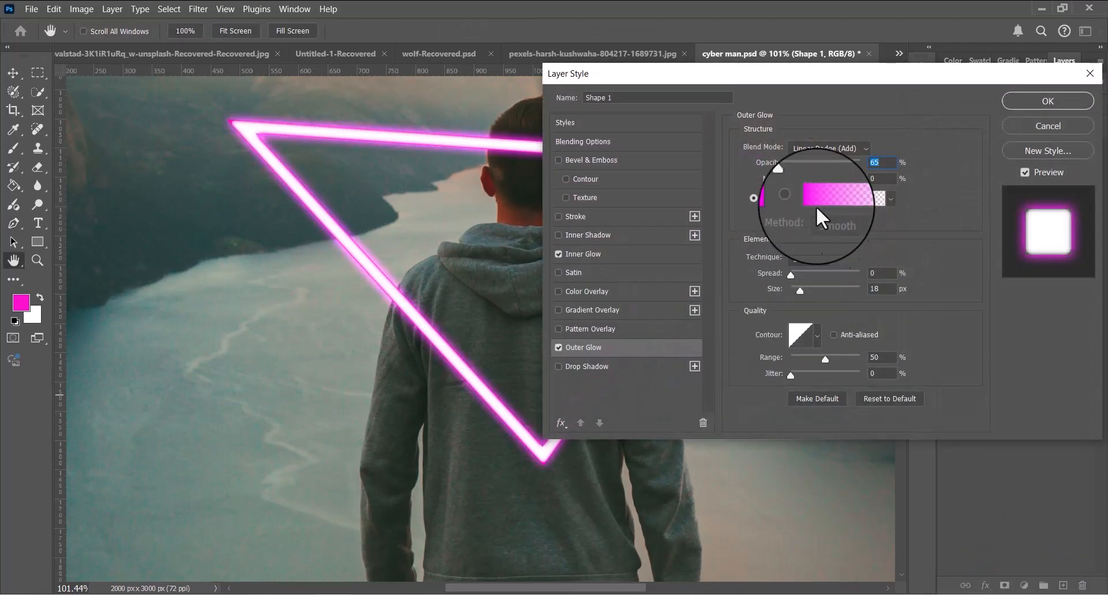
{"action": "left_click", "coordinate": [772, 200]}
{"action": "left_click", "coordinate": [887, 332]}
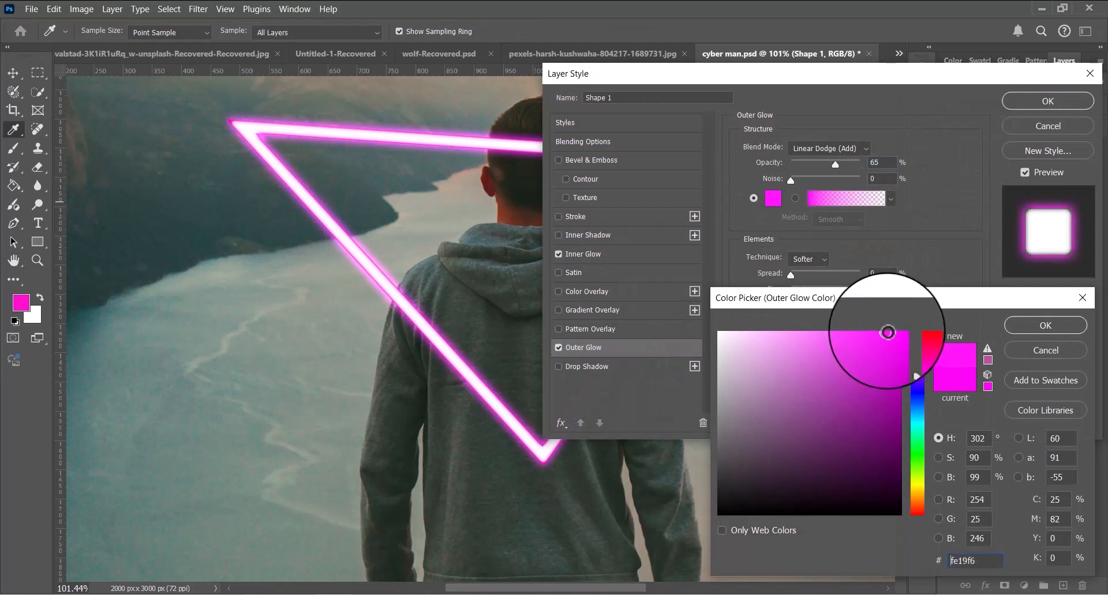
{"action": "left_click", "coordinate": [1009, 323]}
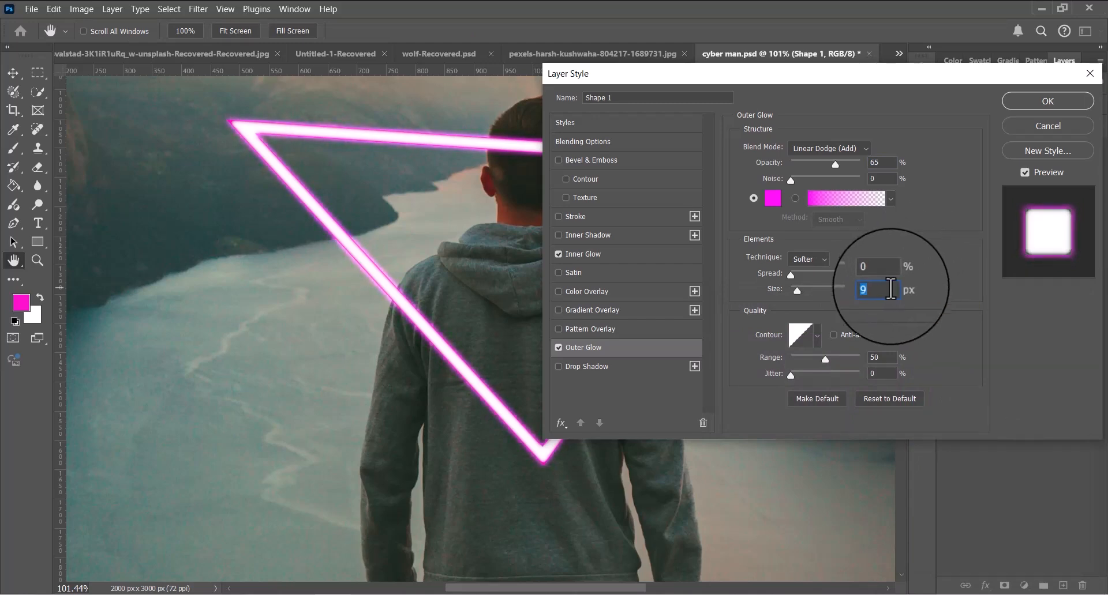
Set the outer glow to 9 px size and 53% opacity, with the Softer technique and the linear contour
{"action": "left_click", "coordinate": [809, 259]}
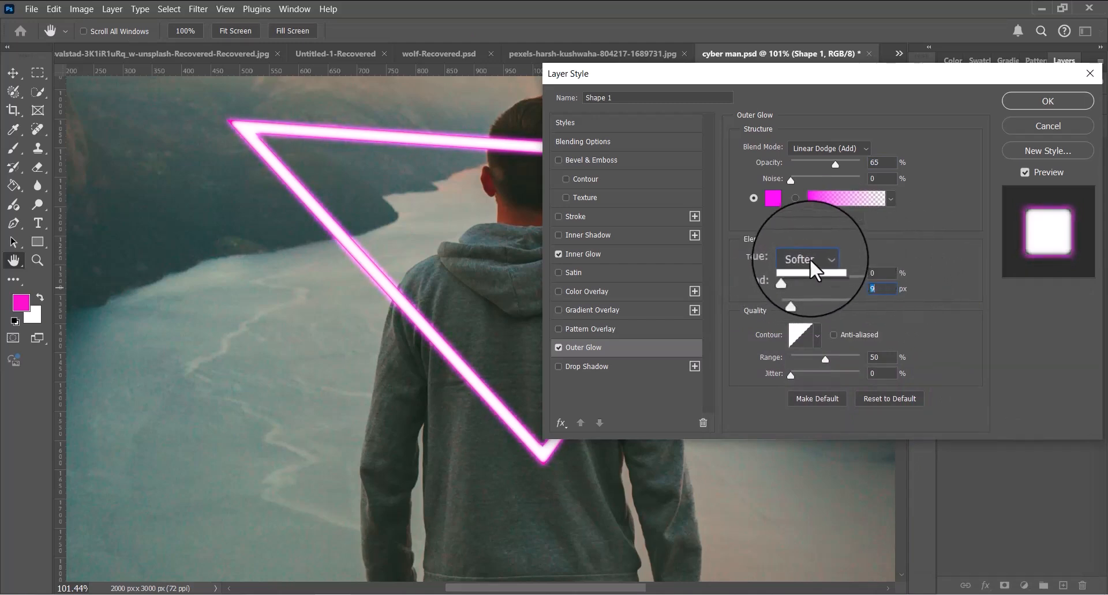
{"action": "left_click", "coordinate": [809, 259]}
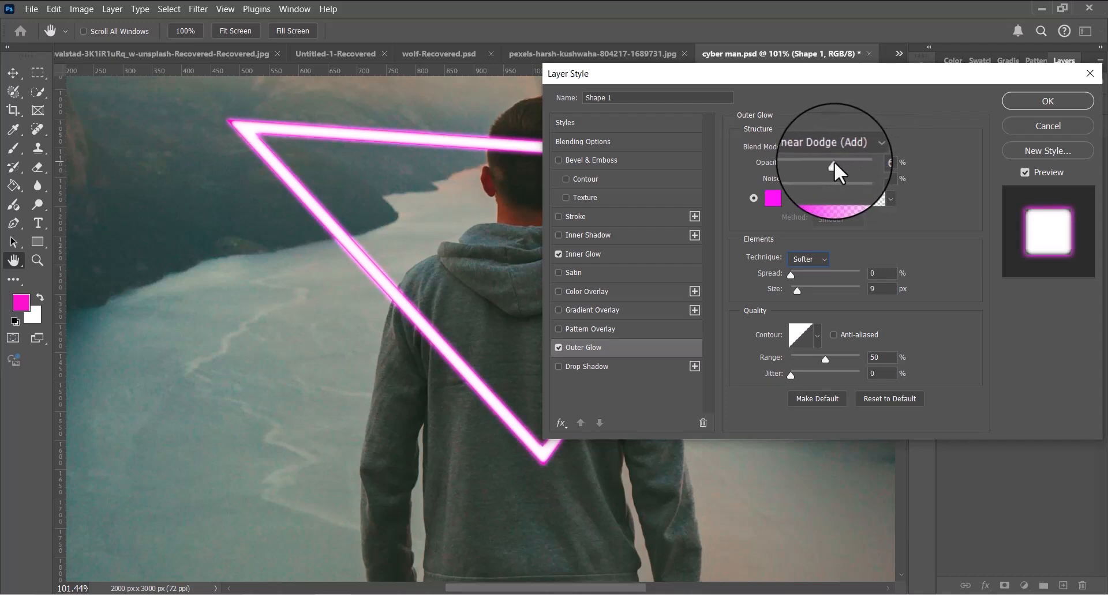
{"action": "left_click_drag", "start_coordinate": [827, 162], "coordinate": [828, 162]}
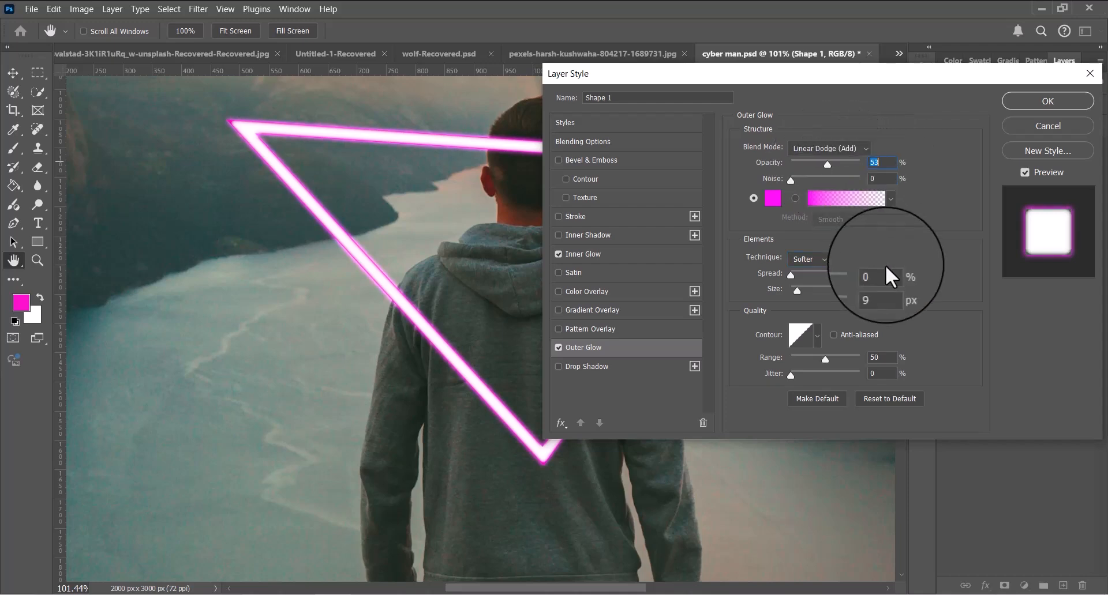
{"action": "left_click", "coordinate": [815, 336]}
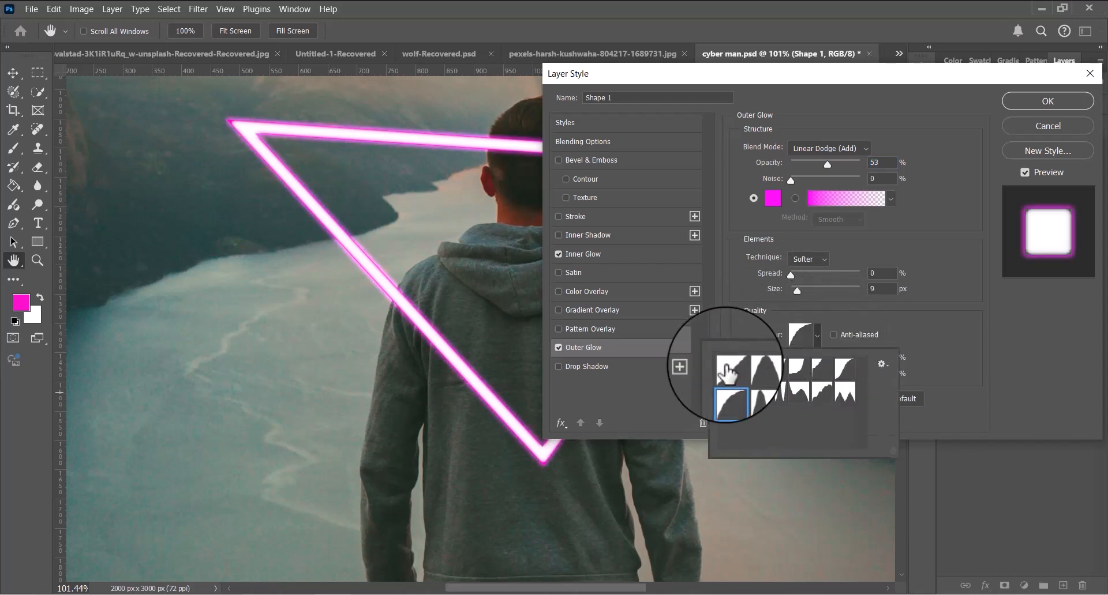
{"action": "left_click", "coordinate": [827, 342]}
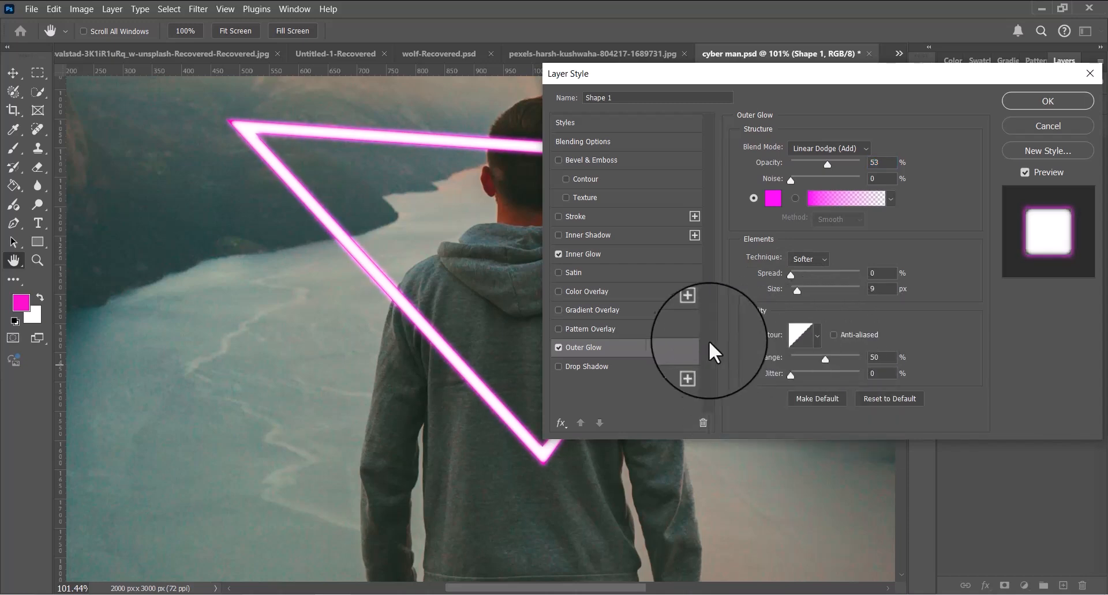
Add a magenta Drop Shadow in Linear Dodge (Add) mode with a 6 px size, and apply the layer style
{"action": "left_click", "coordinate": [616, 369]}
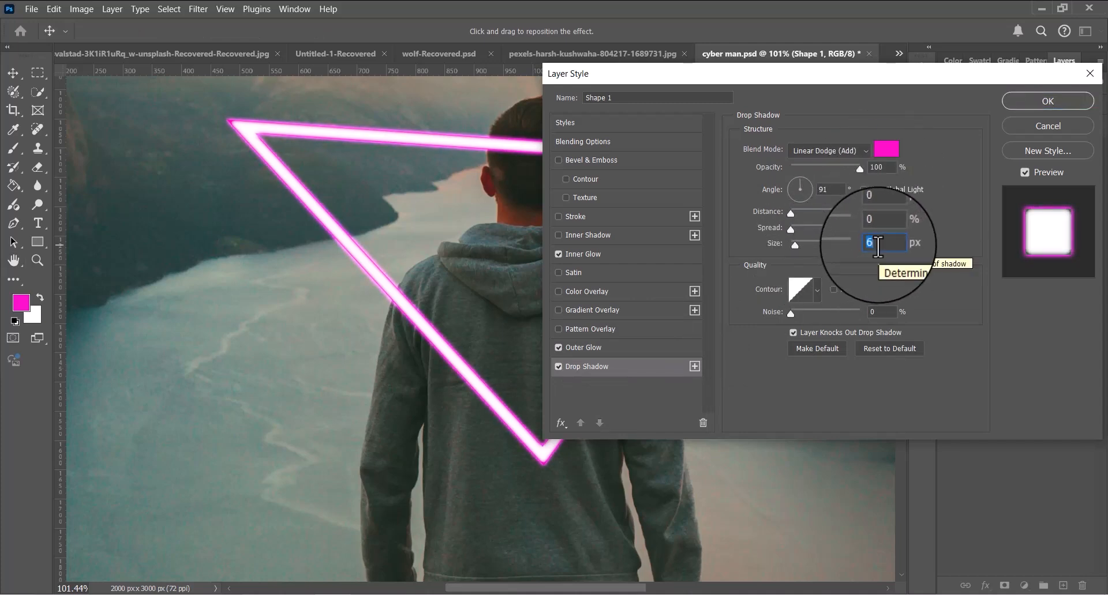
{"action": "left_click", "coordinate": [1053, 102]}
{"action": "scroll", "coordinate": [640, 205], "scroll_direction": "down", "scroll_amount": 5}
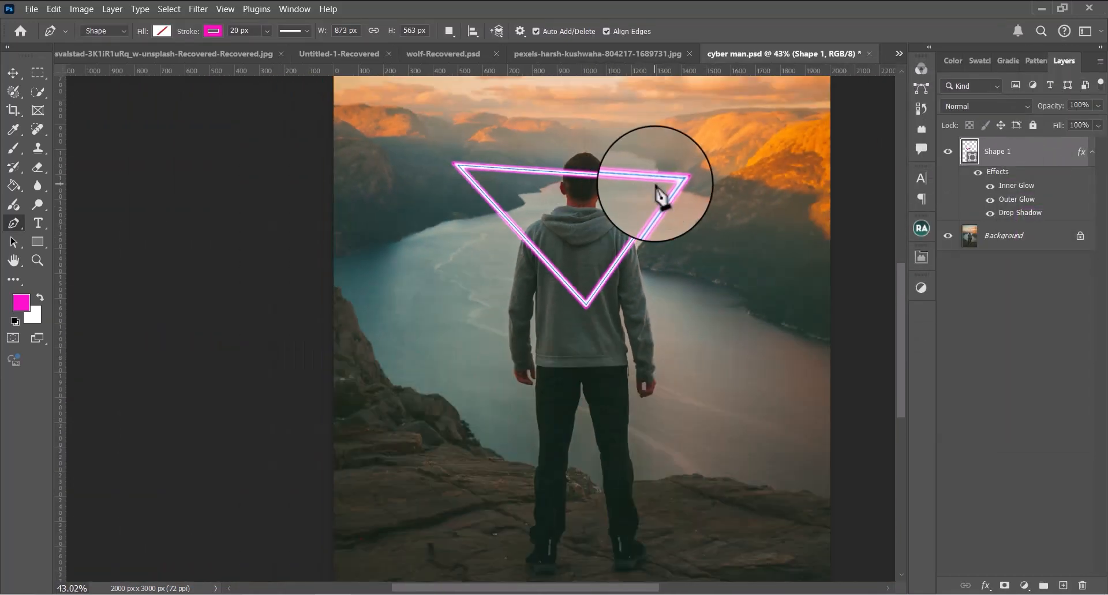
Make a new selection from the triangle's path with a feather radius of 0, and deselect it
{"action": "left_click_drag", "start_coordinate": [573, 178], "coordinate": [559, 256]}
{"action": "scroll", "coordinate": [569, 247], "scroll_direction": "up", "scroll_amount": 5}
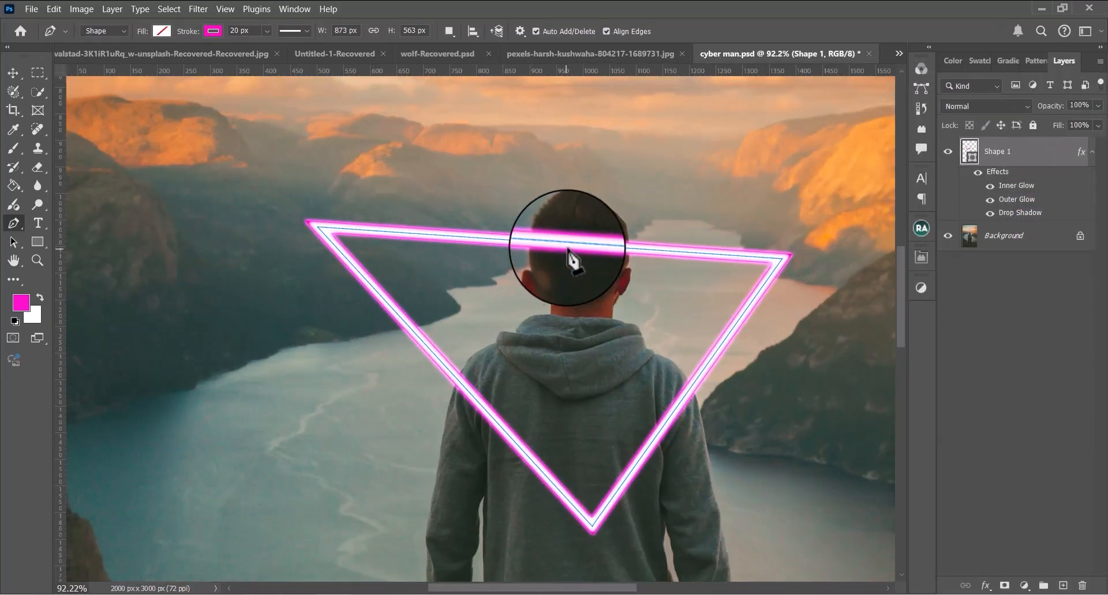
{"action": "right_click", "coordinate": [573, 247]}
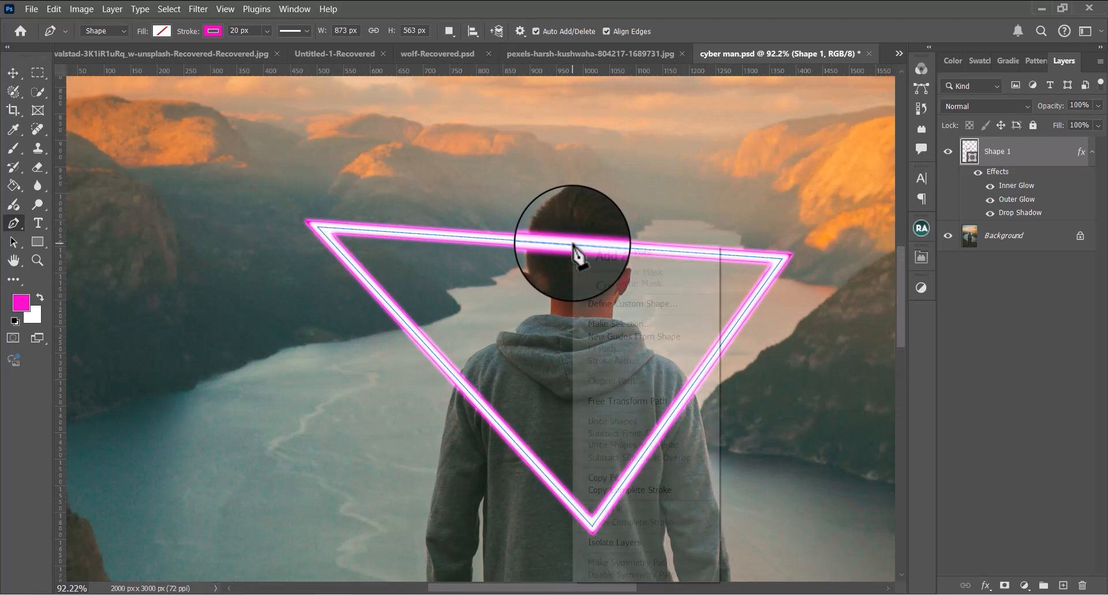
{"action": "left_click", "coordinate": [616, 324]}
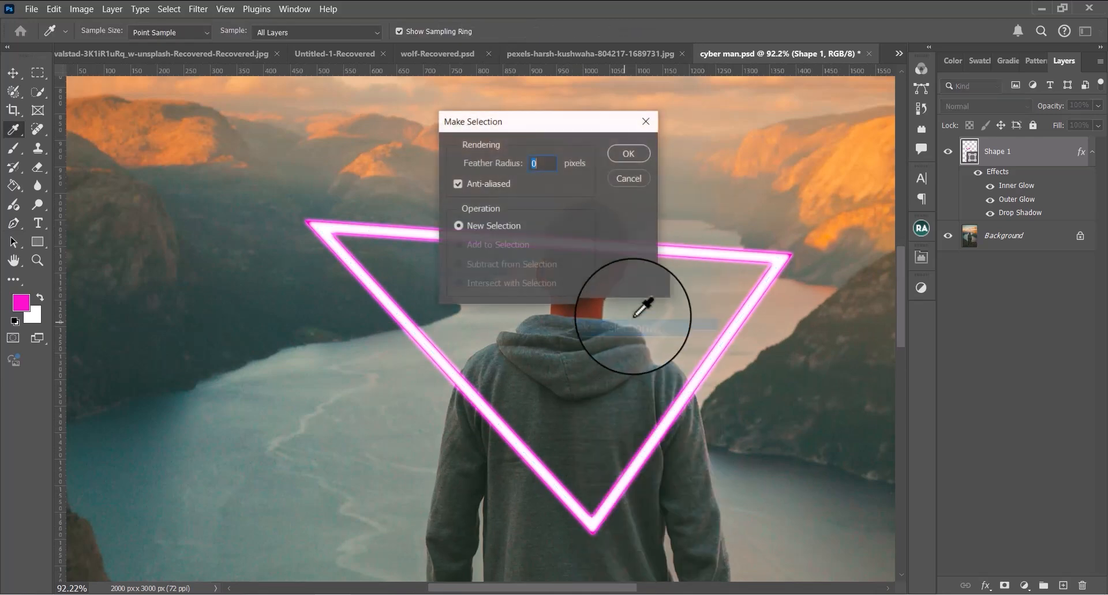
{"action": "left_click", "coordinate": [620, 165]}
{"action": "key", "text": "ctrl+d"}
Set up a 124 px brush with 0% hardness on the Background layer, and undo a short magenta test stroke beside the lake
{"action": "scroll", "coordinate": [620, 254], "scroll_direction": "down", "scroll_amount": 1}
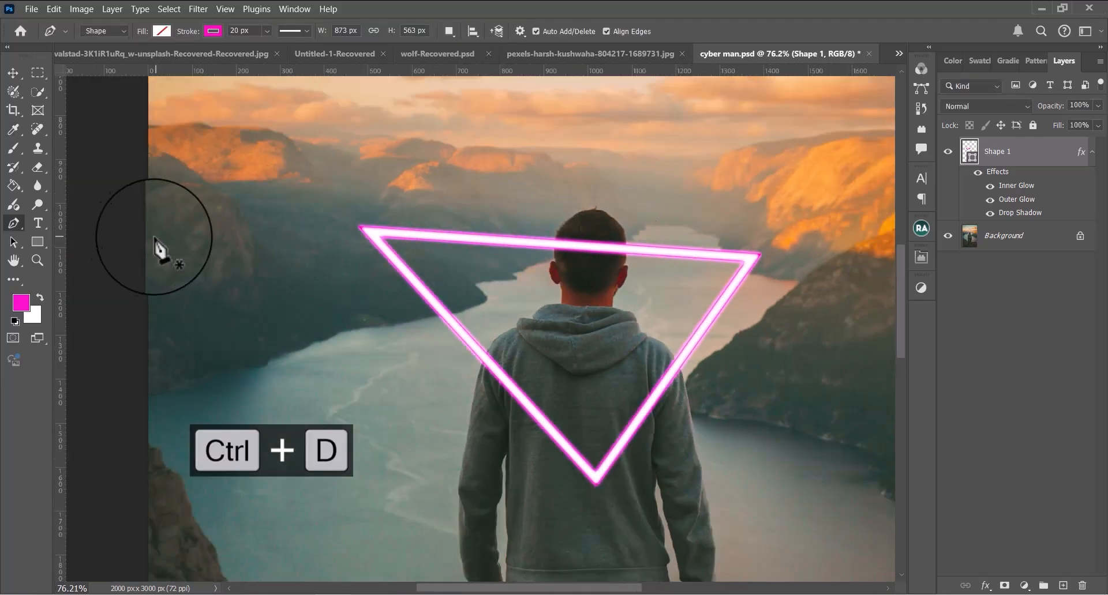
{"action": "key", "text": "b"}
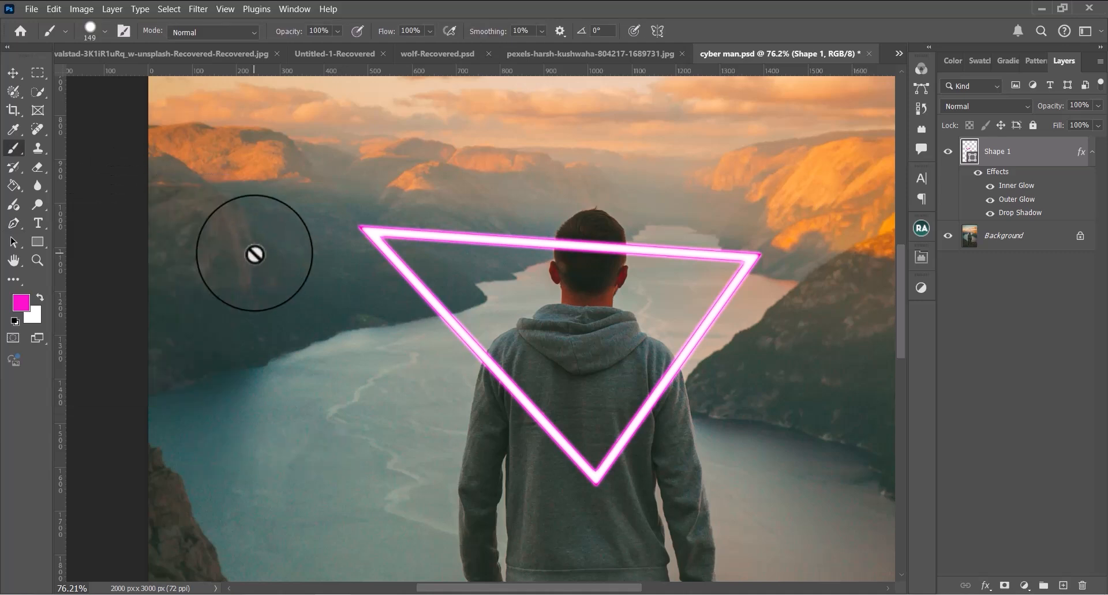
{"action": "left_click", "coordinate": [970, 240]}
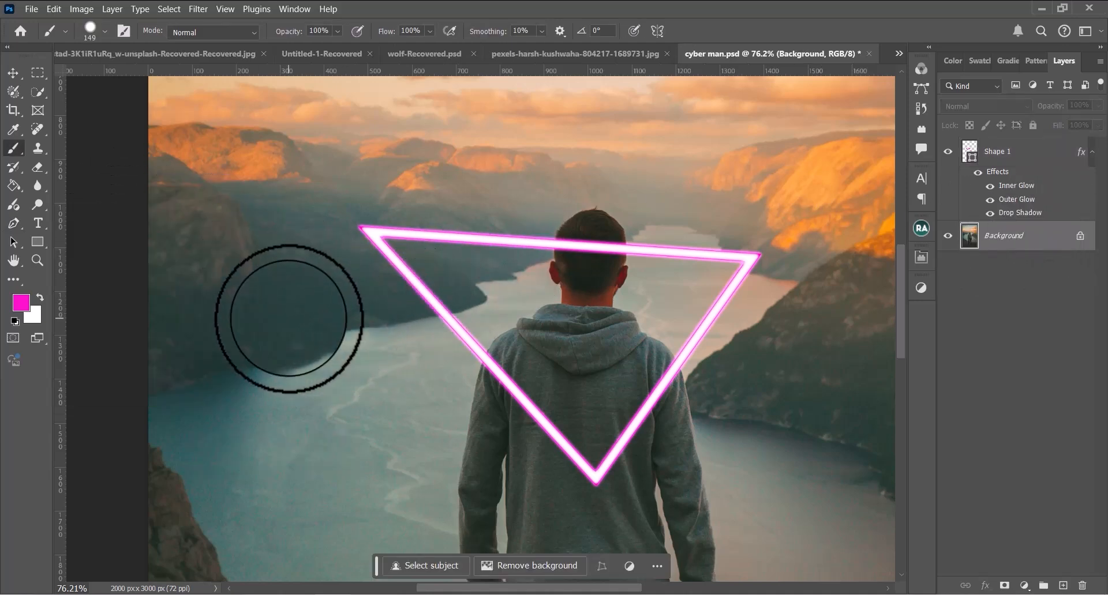
{"action": "left_click", "coordinate": [106, 30]}
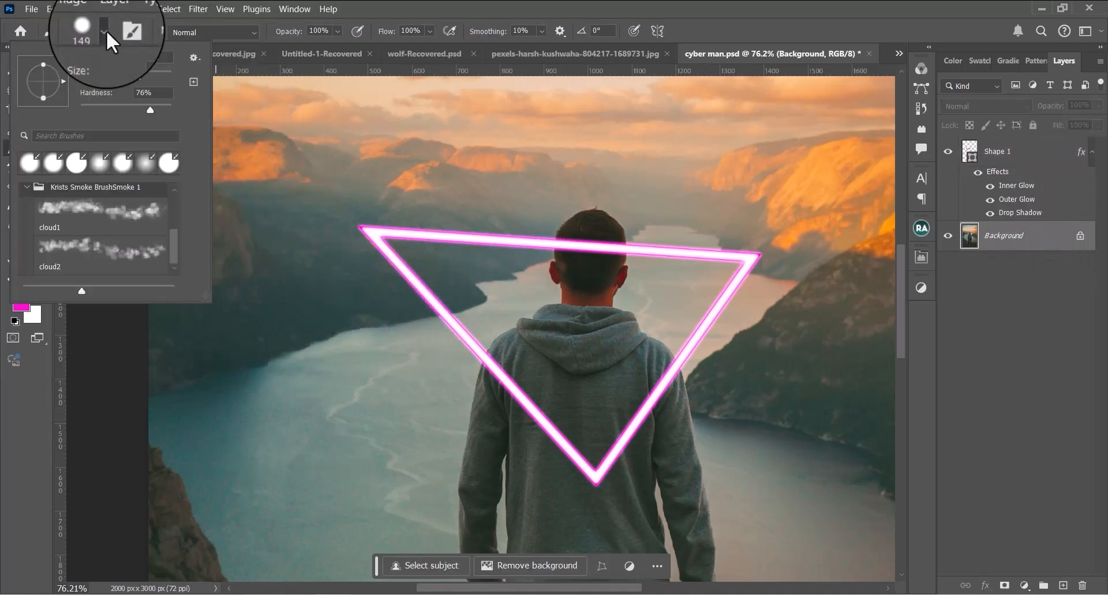
{"action": "left_click_drag", "start_coordinate": [152, 112], "coordinate": [57, 103]}
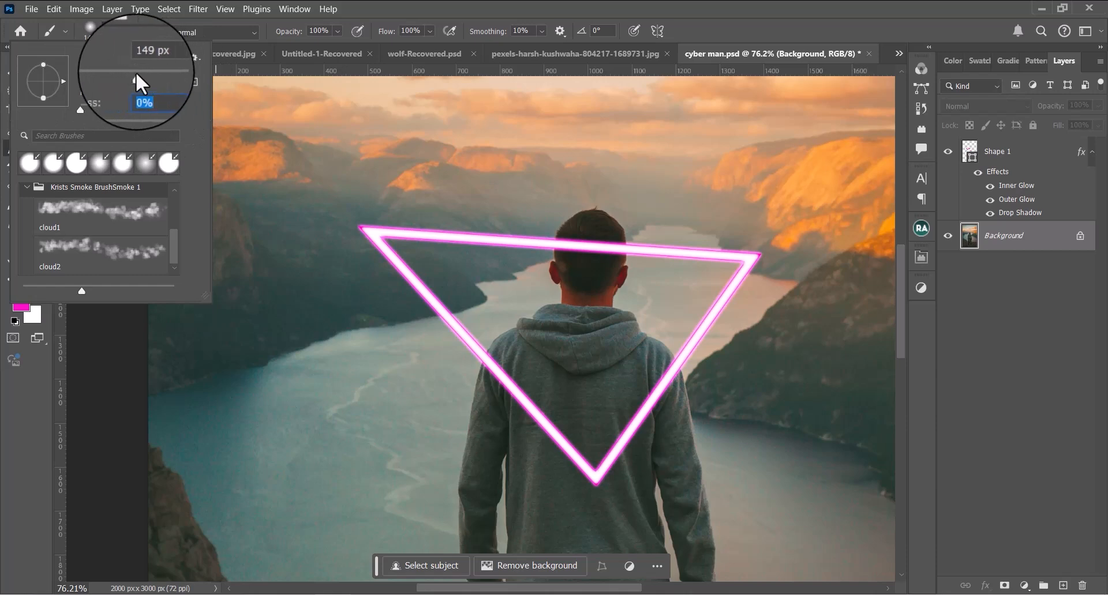
{"action": "left_click_drag", "start_coordinate": [136, 71], "coordinate": [132, 72]}
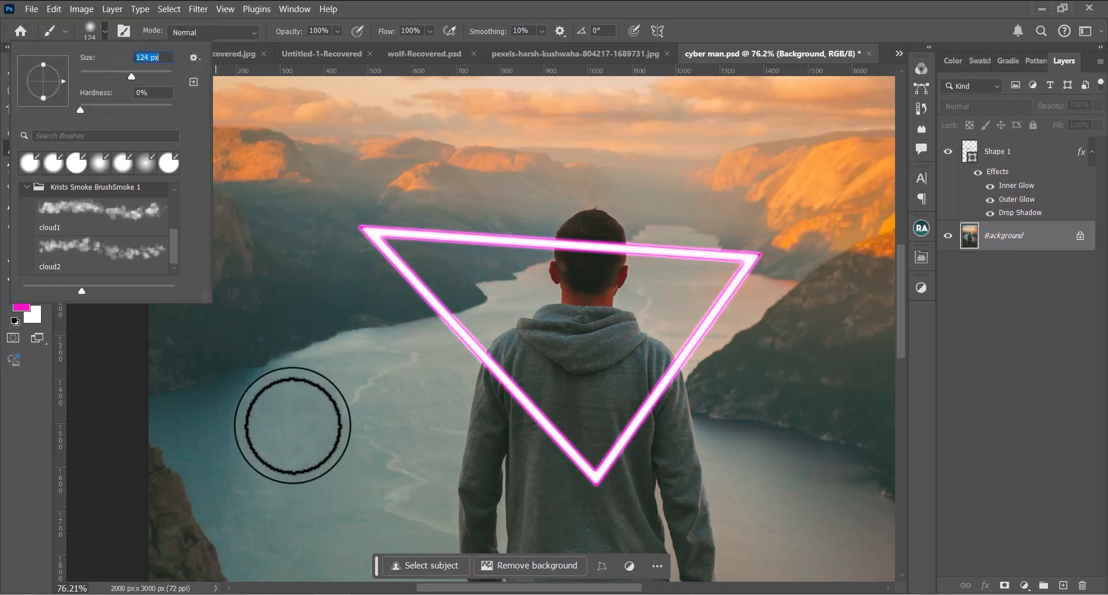
{"action": "left_click", "coordinate": [105, 29]}
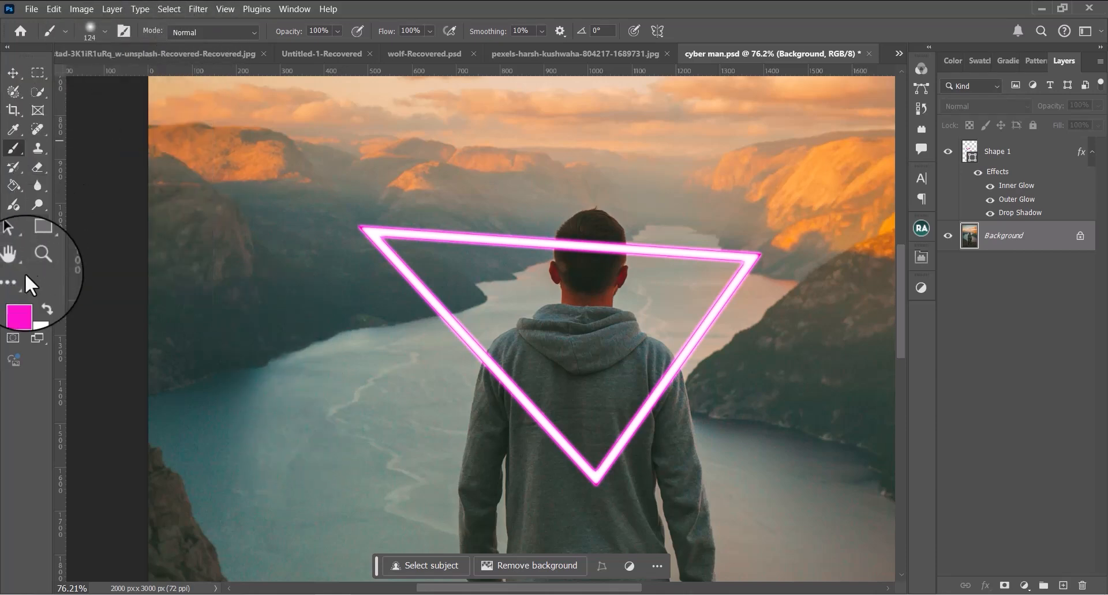
{"action": "left_click_drag", "start_coordinate": [259, 334], "coordinate": [278, 384]}
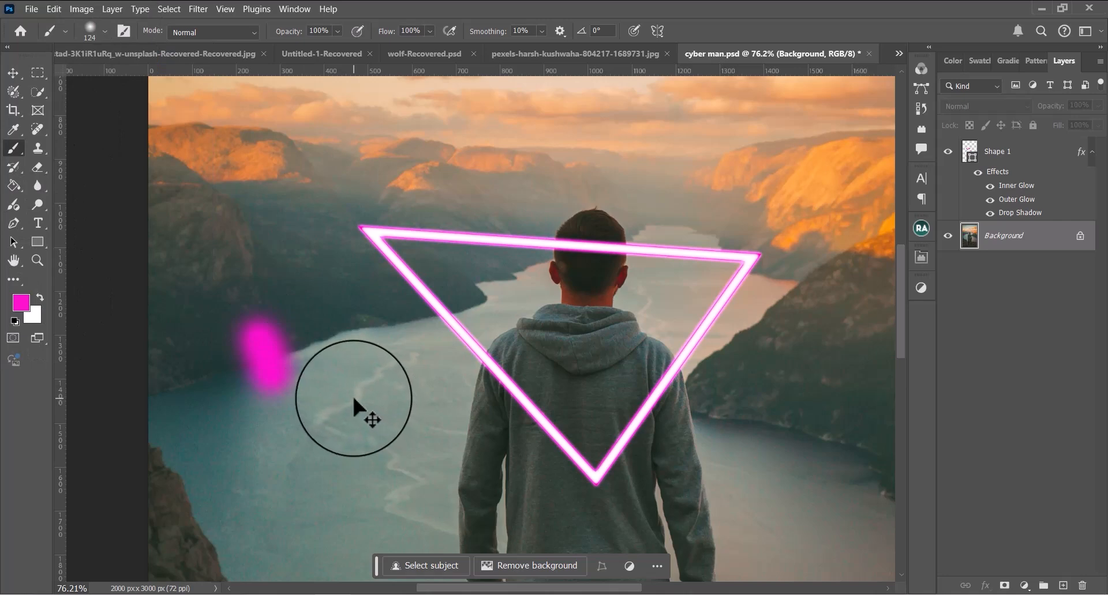
{"action": "key", "text": "ctrl+z"}
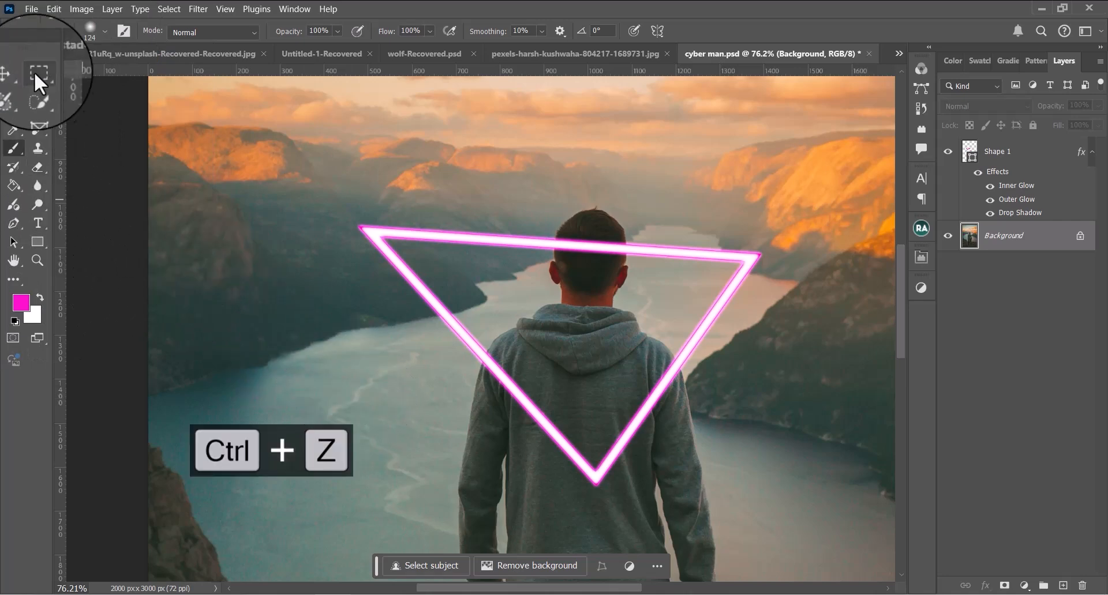
Trace the neon triangle's three corners with the Pen tool in Path mode and close the path
{"action": "left_click", "coordinate": [13, 223]}
{"action": "left_click", "coordinate": [104, 31]}
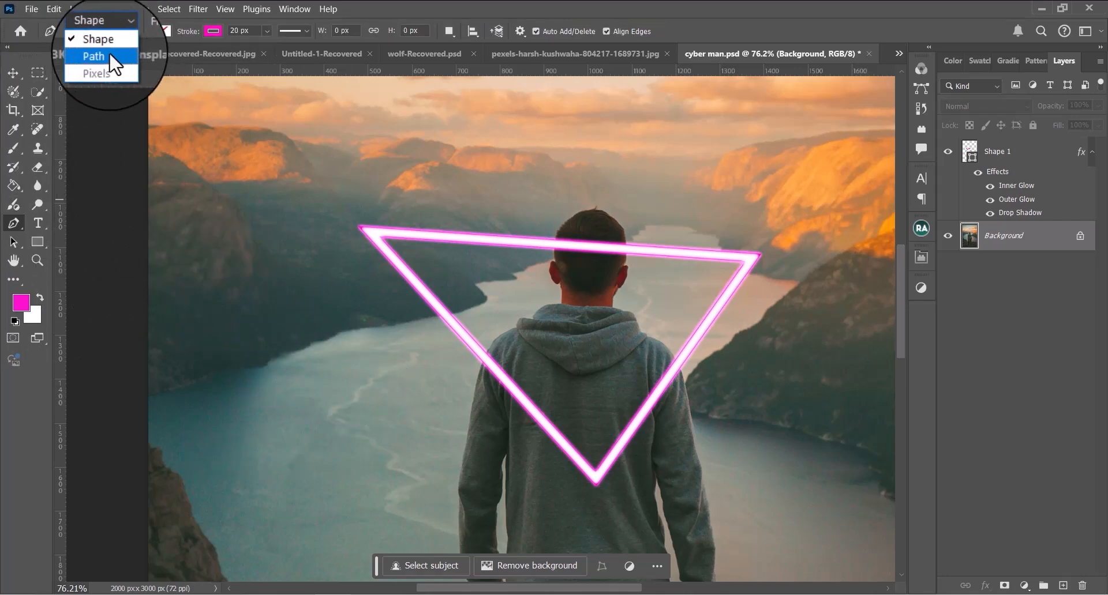
{"action": "left_click", "coordinate": [109, 55]}
{"action": "left_click", "coordinate": [363, 229]}
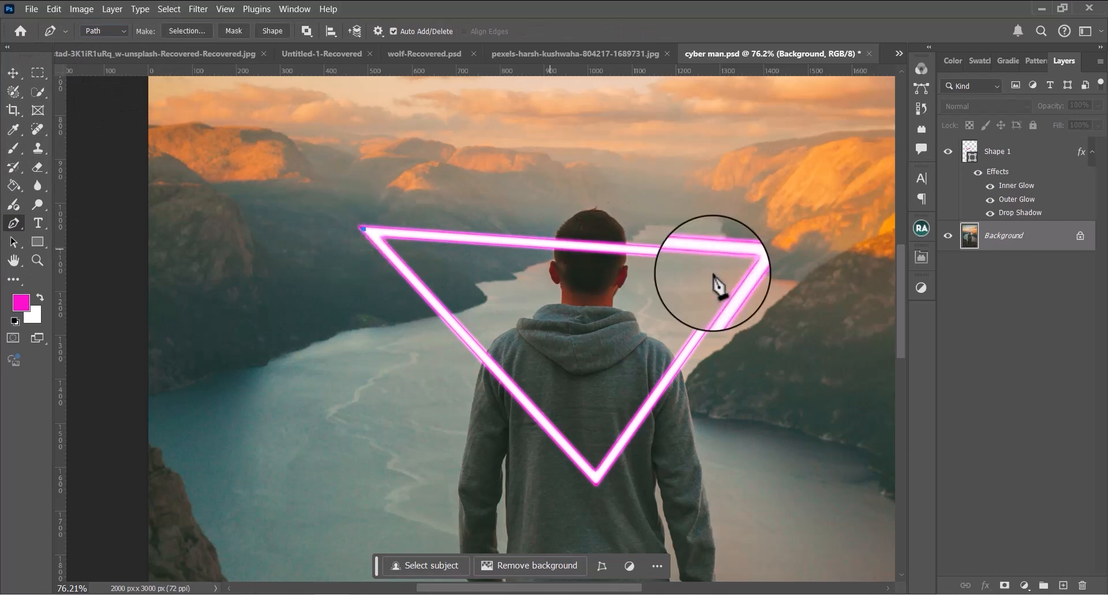
{"action": "left_click", "coordinate": [758, 255]}
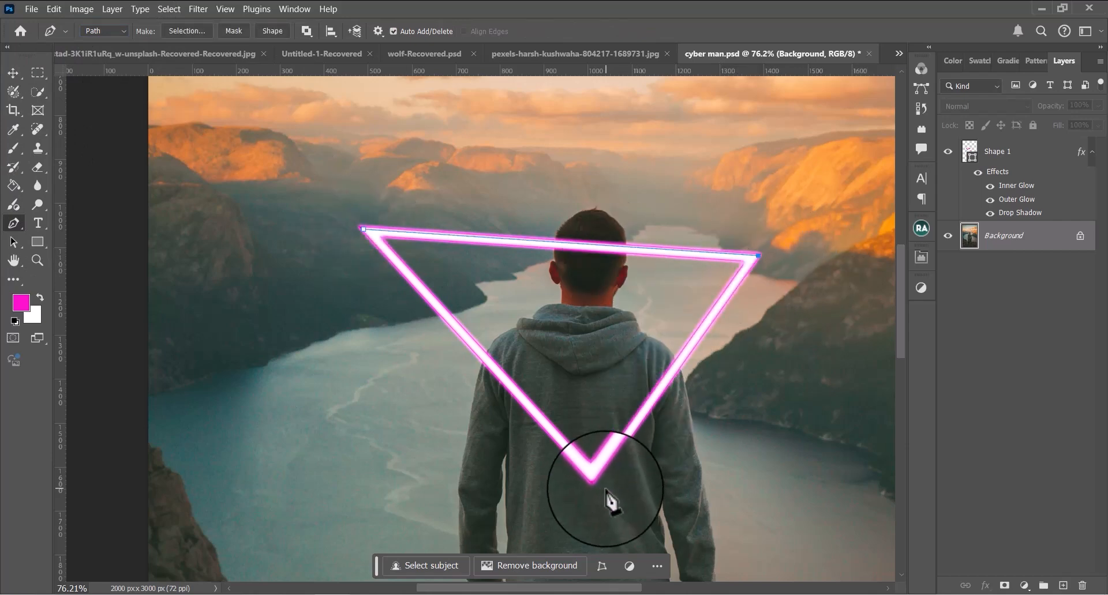
{"action": "left_click", "coordinate": [362, 231]}
Try stroking the triangle path with the Brush on the Background layer, and undo the stroke
{"action": "right_click", "coordinate": [404, 276]}
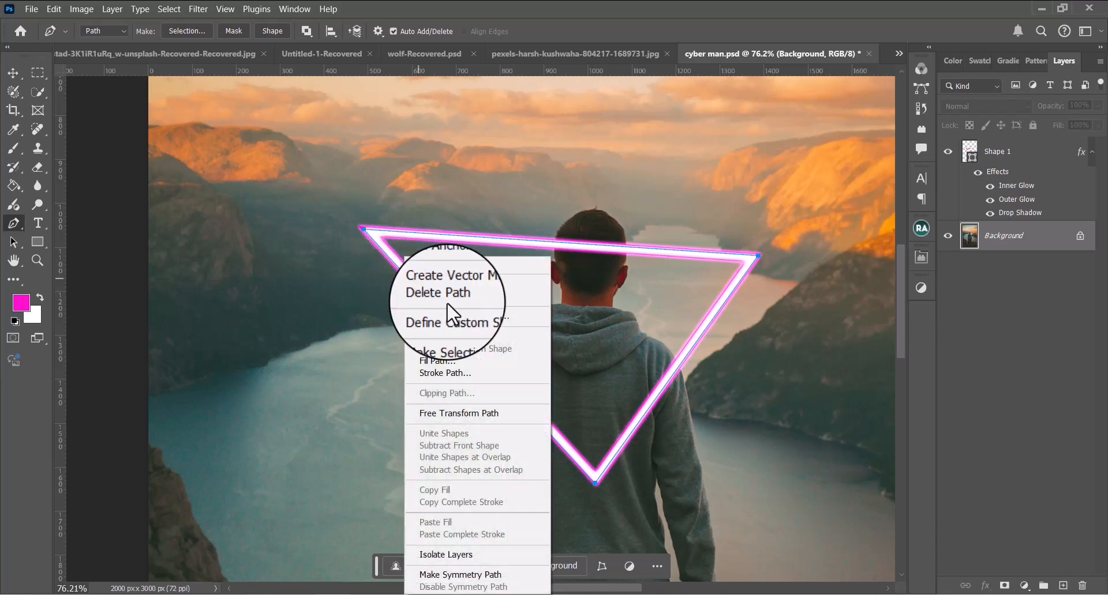
{"action": "left_click", "coordinate": [452, 372]}
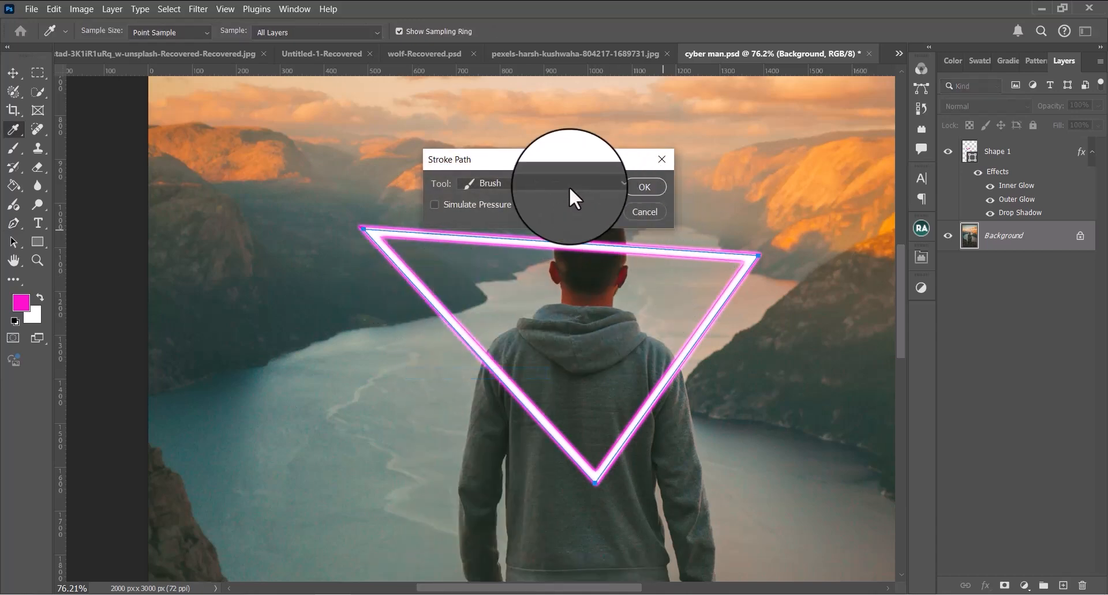
{"action": "left_click", "coordinate": [644, 186]}
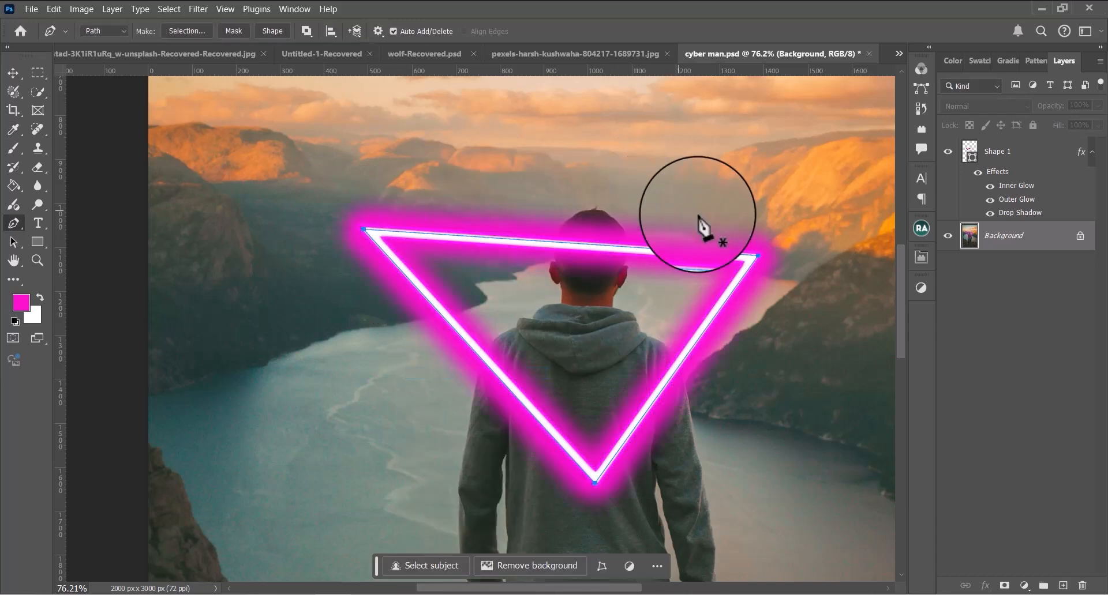
{"action": "key", "text": "ctrl+z"}
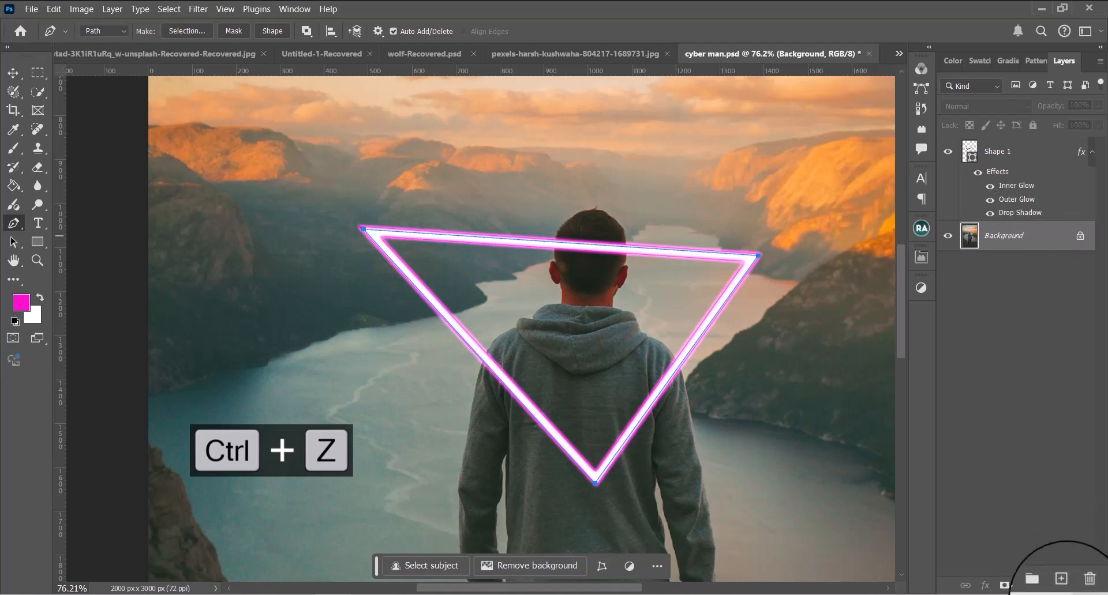
Add a new layer above Shape 1 and stroke the triangle path on it with the Brush, without simulated pressure
{"action": "left_click", "coordinate": [1063, 585]}
{"action": "left_click_drag", "start_coordinate": [1014, 247], "coordinate": [1013, 151]}
{"action": "right_click", "coordinate": [656, 395]}
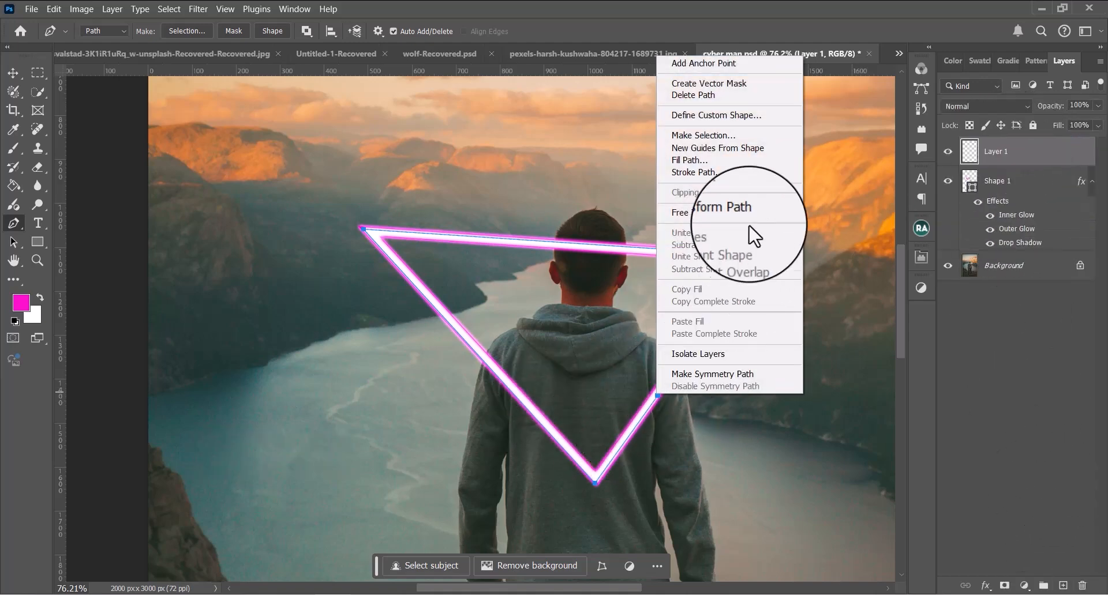
{"action": "left_click", "coordinate": [712, 171]}
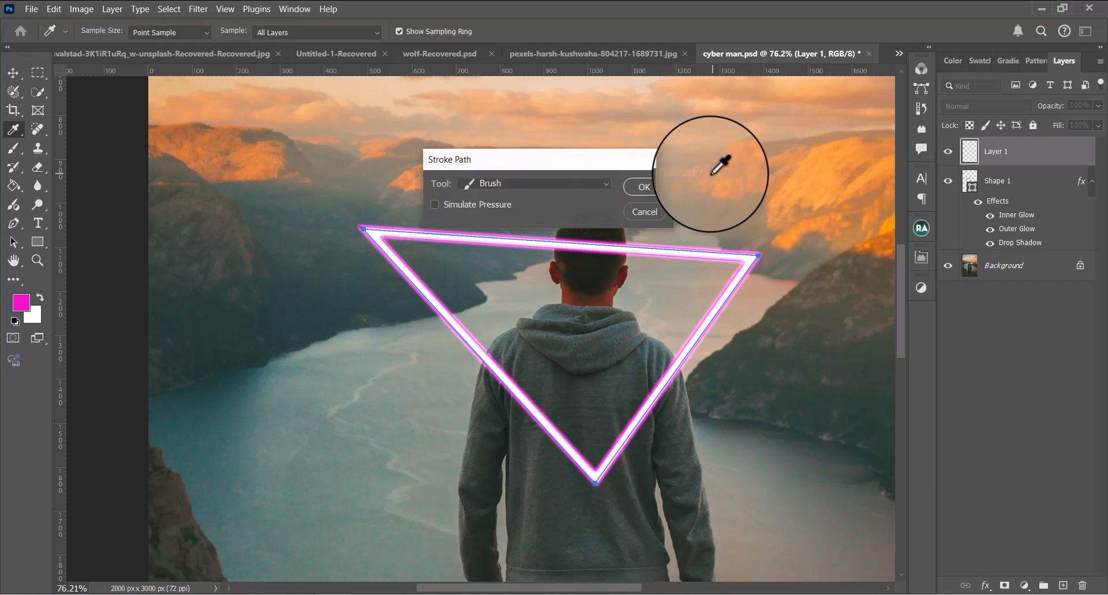
{"action": "left_click", "coordinate": [637, 190]}
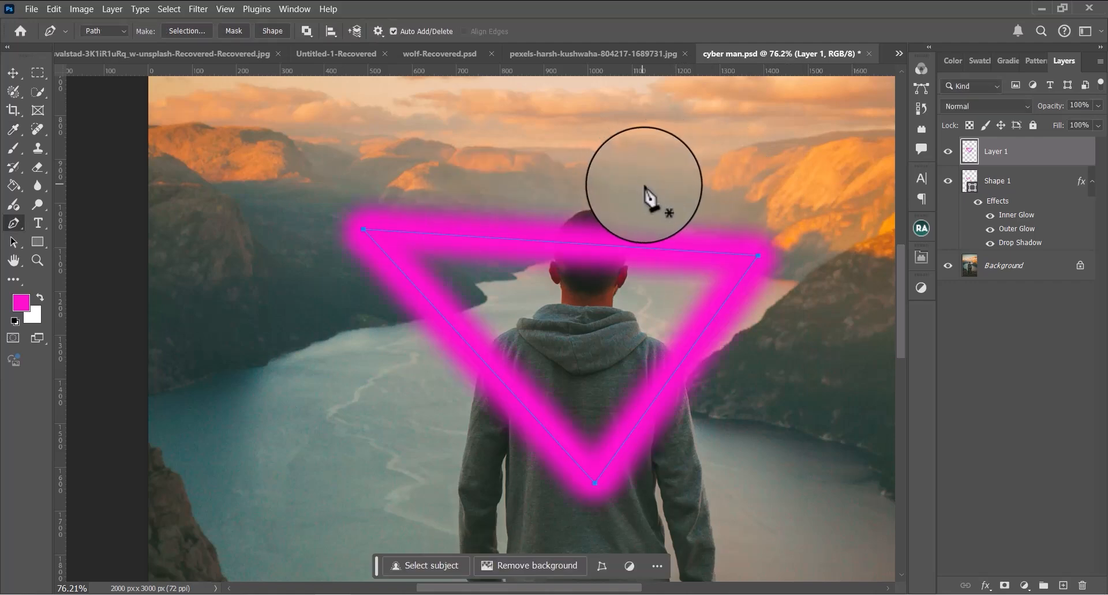
Set Layer 1 to the Linear Dodge (Add) blend mode with 26% fill
{"action": "left_click", "coordinate": [1002, 106]}
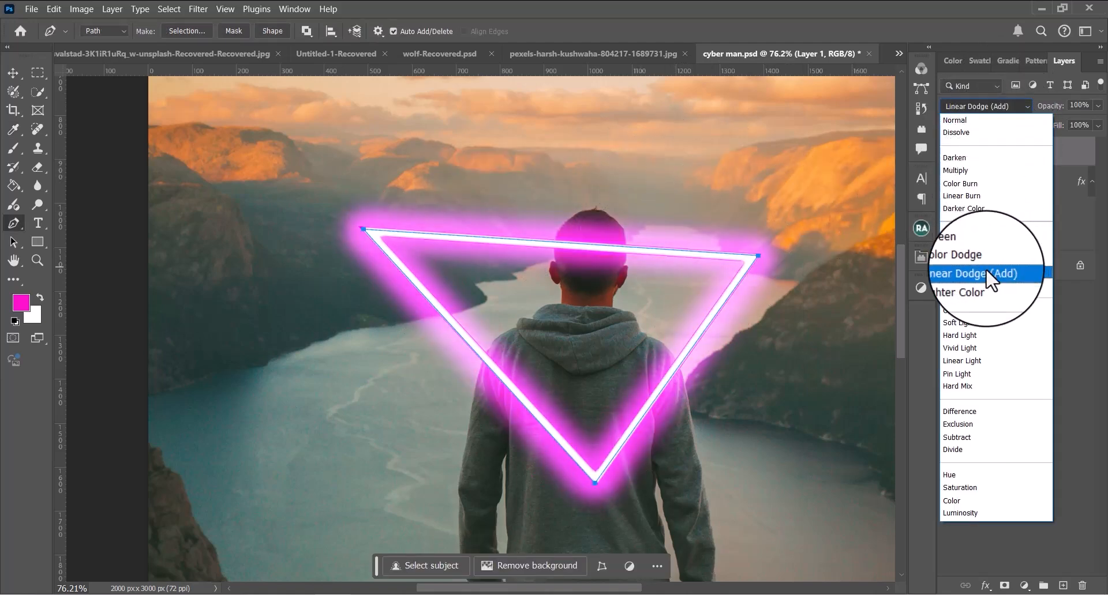
{"action": "left_click", "coordinate": [986, 271]}
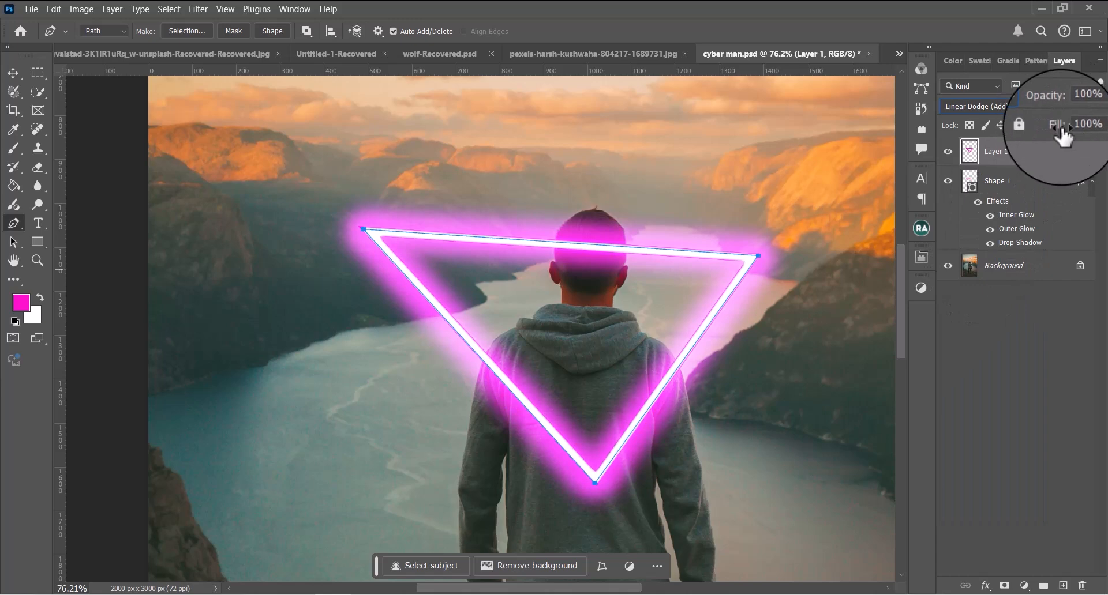
{"action": "left_click_drag", "start_coordinate": [1053, 136], "coordinate": [1015, 133]}
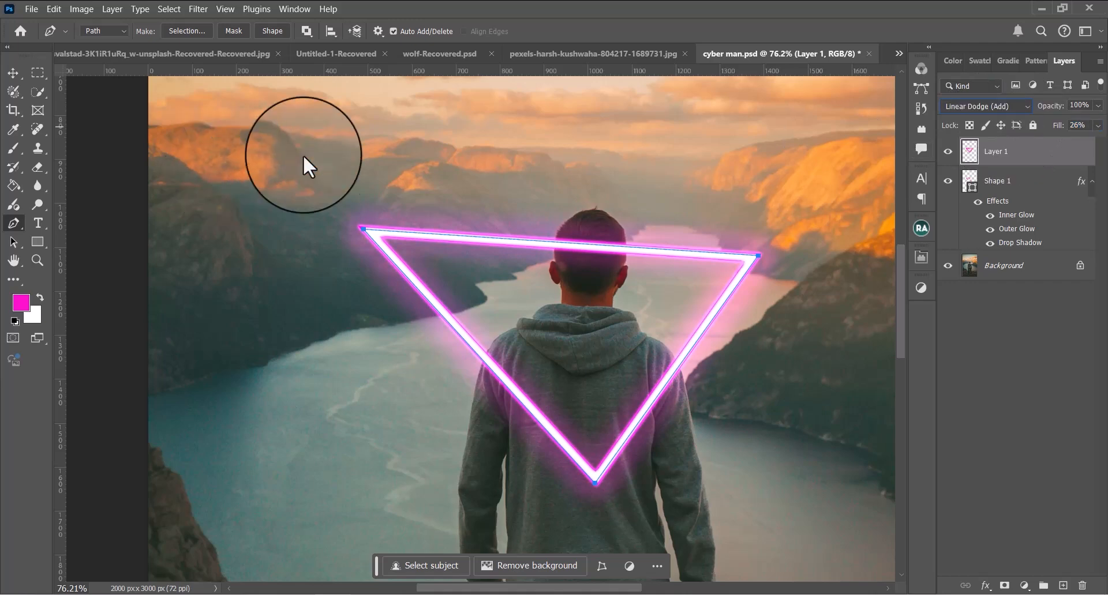
Convert the triangle's path into a selection and deselect it
{"action": "right_click", "coordinate": [638, 251]}
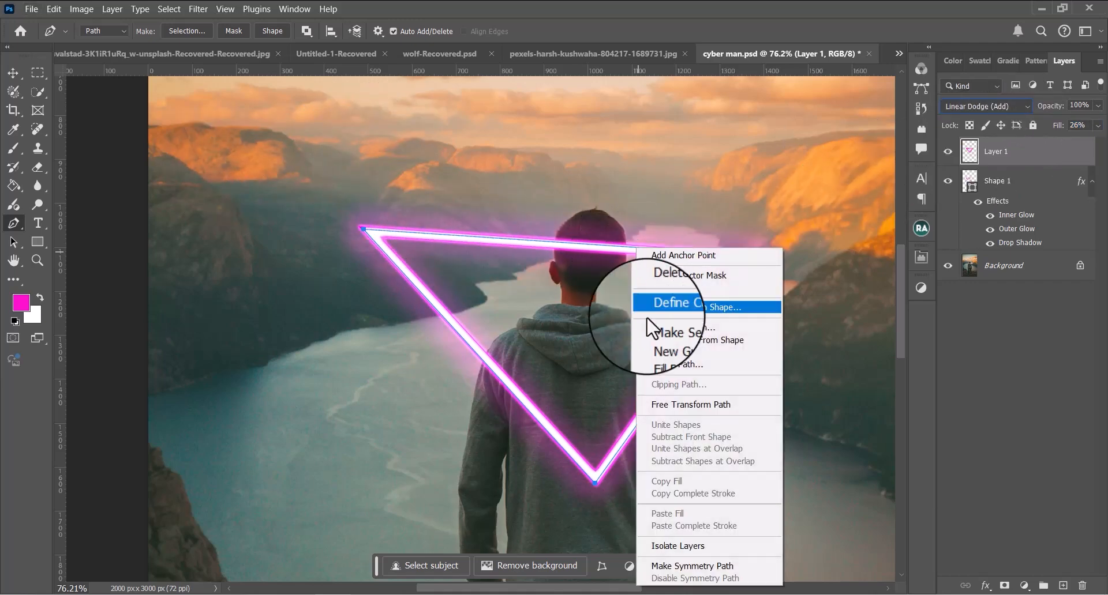
{"action": "left_click", "coordinate": [673, 329]}
{"action": "left_click", "coordinate": [620, 158]}
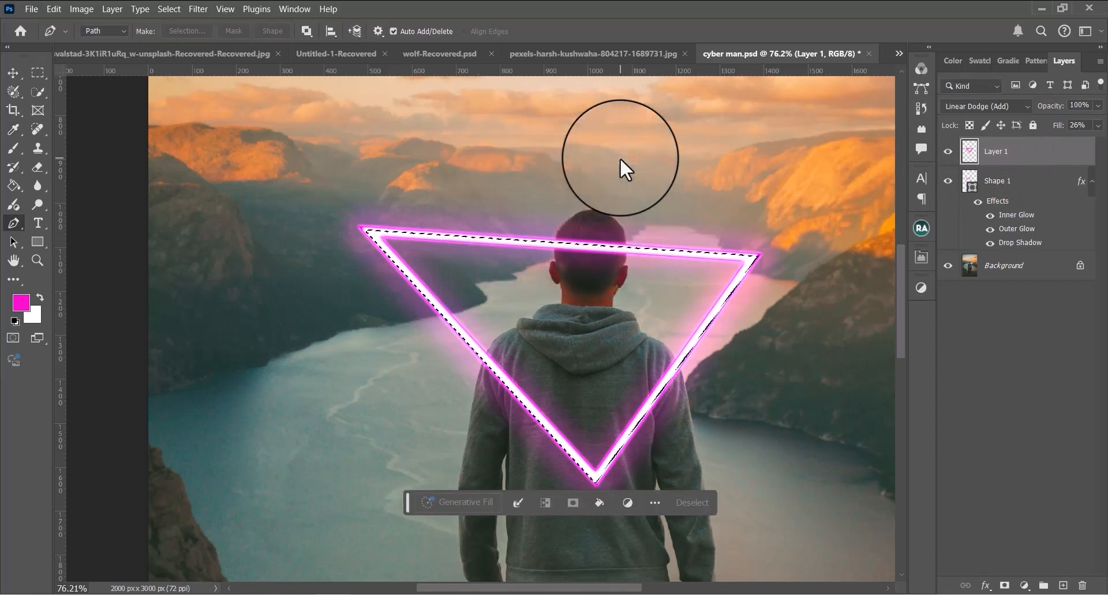
{"action": "key", "text": "ctrl+d"}
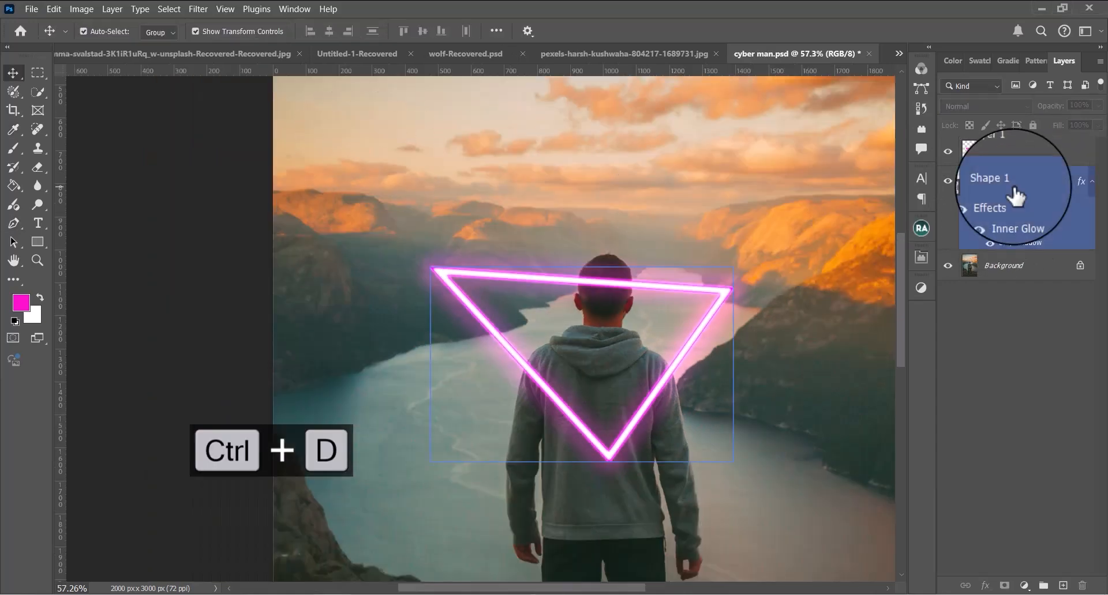
Group Layer 1 and Shape 1 together
{"action": "left_click", "coordinate": [1022, 157]}
{"action": "left_click", "coordinate": [1020, 183], "text": "shift"}
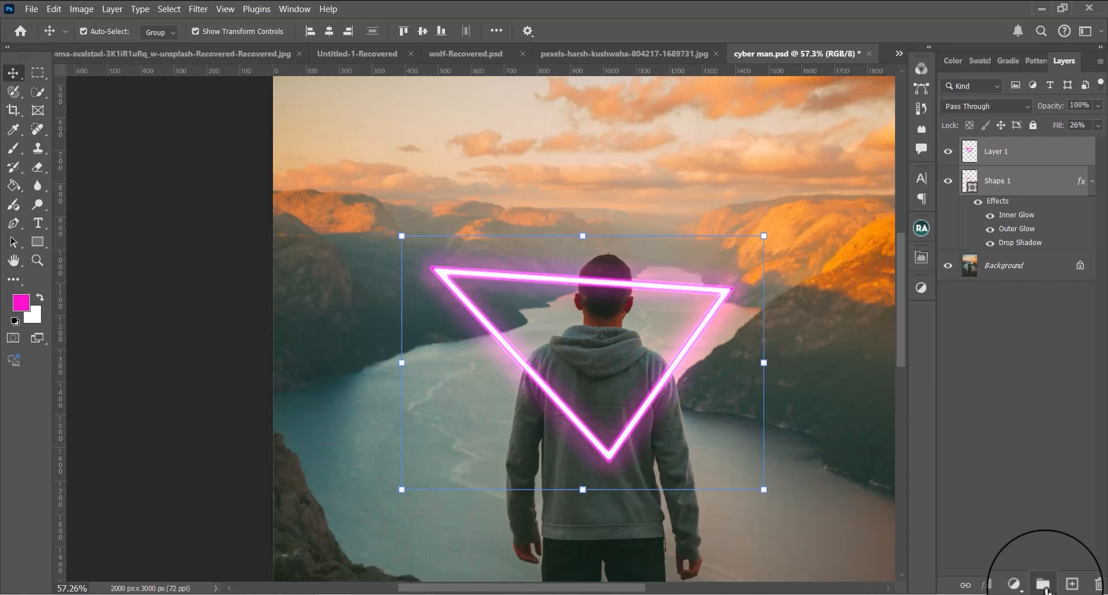
{"action": "left_click", "coordinate": [1043, 584]}
Select the man as the subject on the Background layer, add the selection as Group 1's mask, and invert the mask
{"action": "left_click", "coordinate": [1010, 174]}
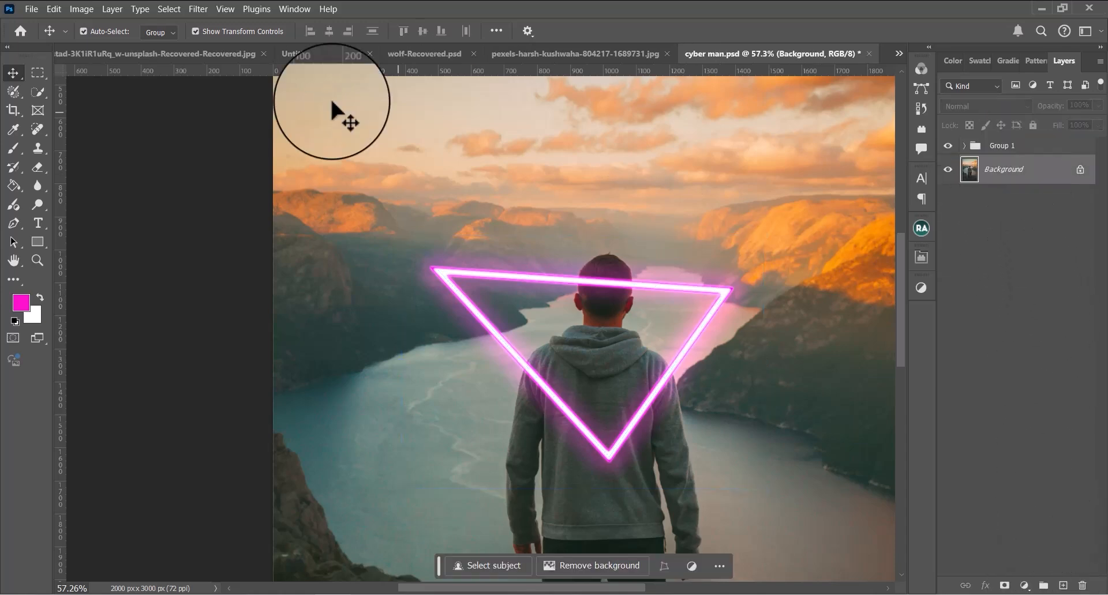
{"action": "left_click", "coordinate": [159, 10]}
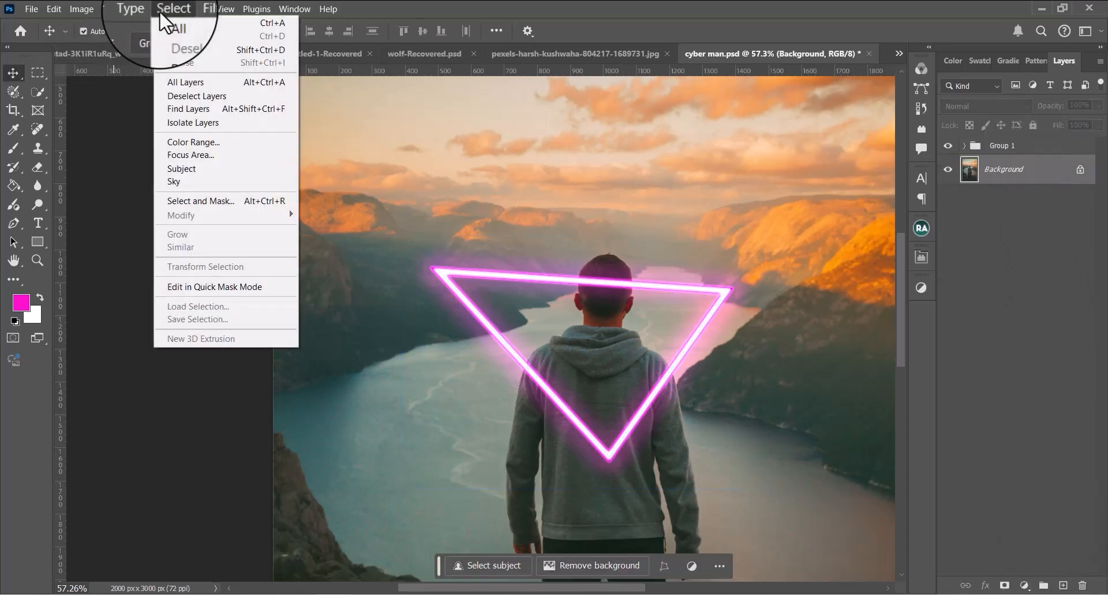
{"action": "left_click", "coordinate": [199, 173]}
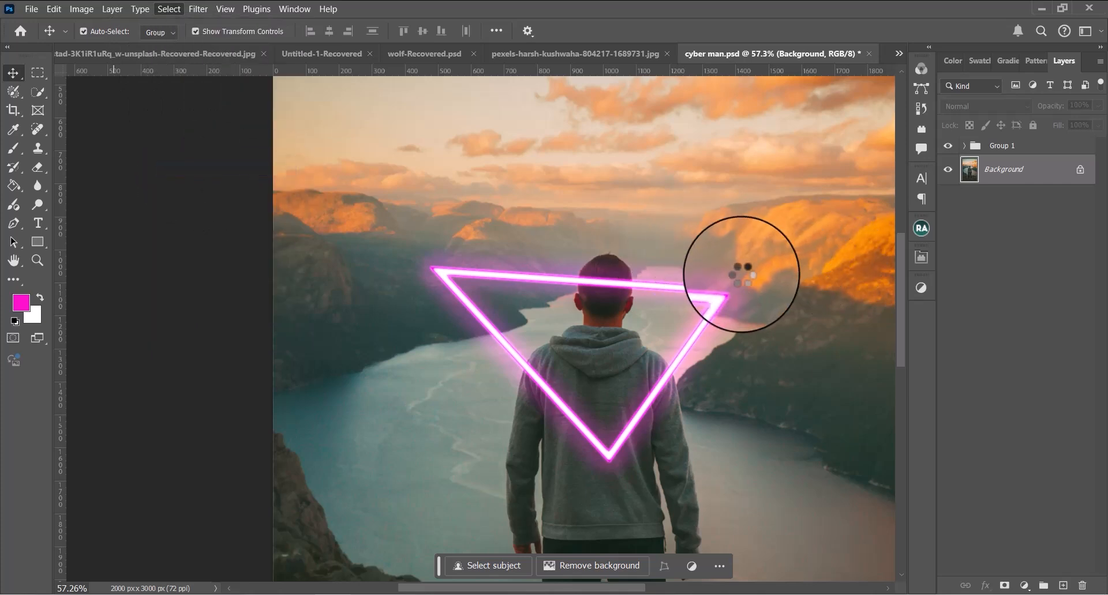
{"action": "left_click", "coordinate": [1025, 148]}
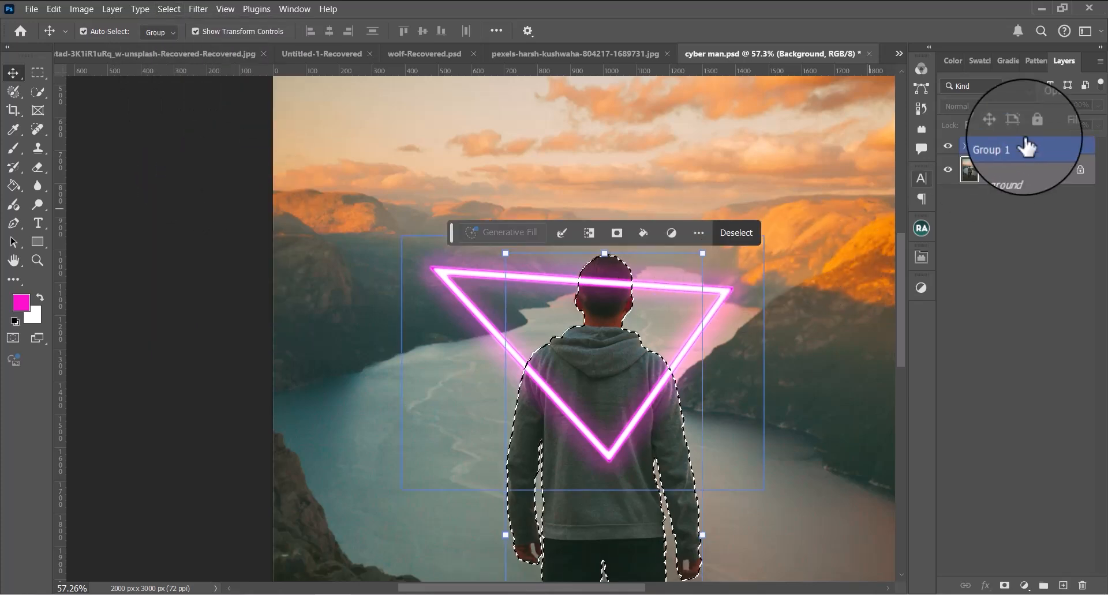
{"action": "left_click", "coordinate": [1005, 585]}
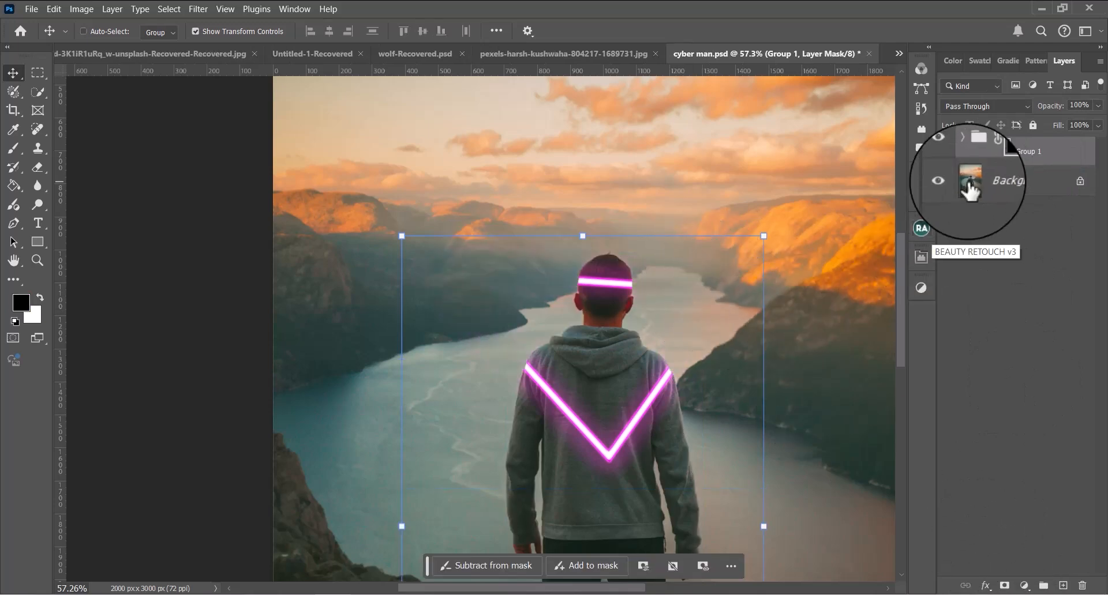
{"action": "key", "text": "ctrl+i"}
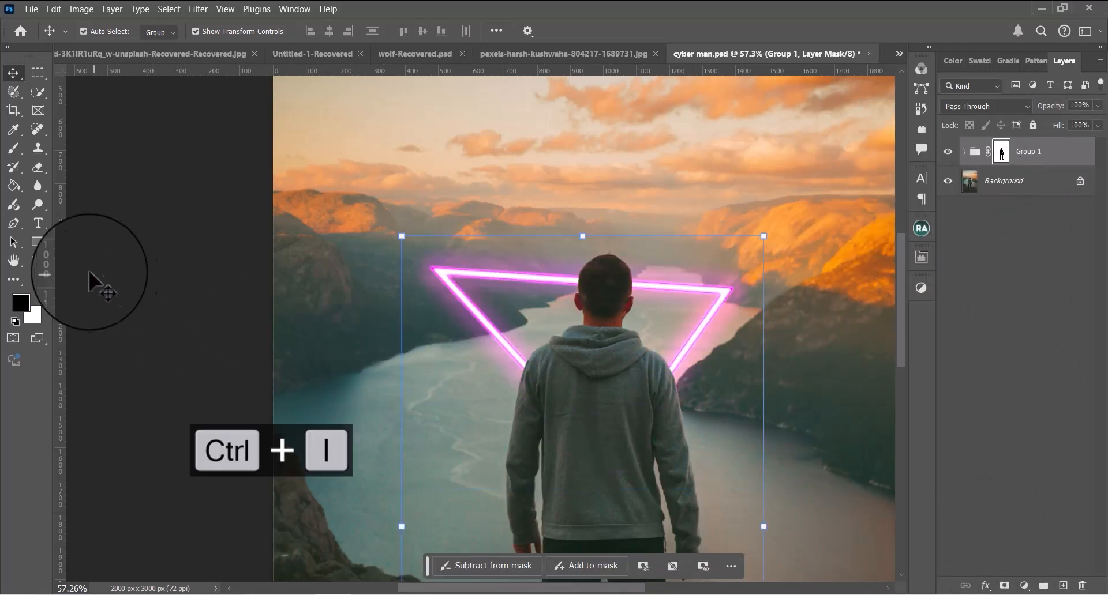
Paint white on Group 1's mask to restore the triangle's left side and bottom tip over the hoodie, undoing stray strokes
{"action": "left_click", "coordinate": [14, 146]}
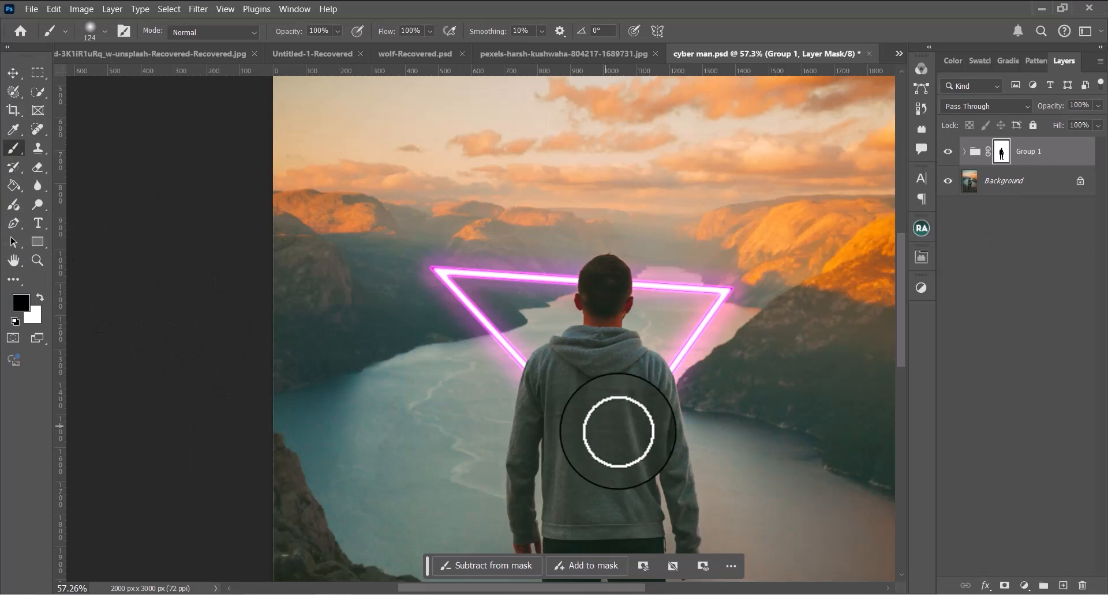
{"action": "left_click_drag", "start_coordinate": [605, 426], "coordinate": [477, 376]}
{"action": "mouse_move", "coordinate": [399, 311]}
{"action": "left_mouse_down"}
{"action": "mouse_move", "coordinate": [390, 307]}
{"action": "mouse_move", "coordinate": [421, 340]}
{"action": "left_mouse_up"}
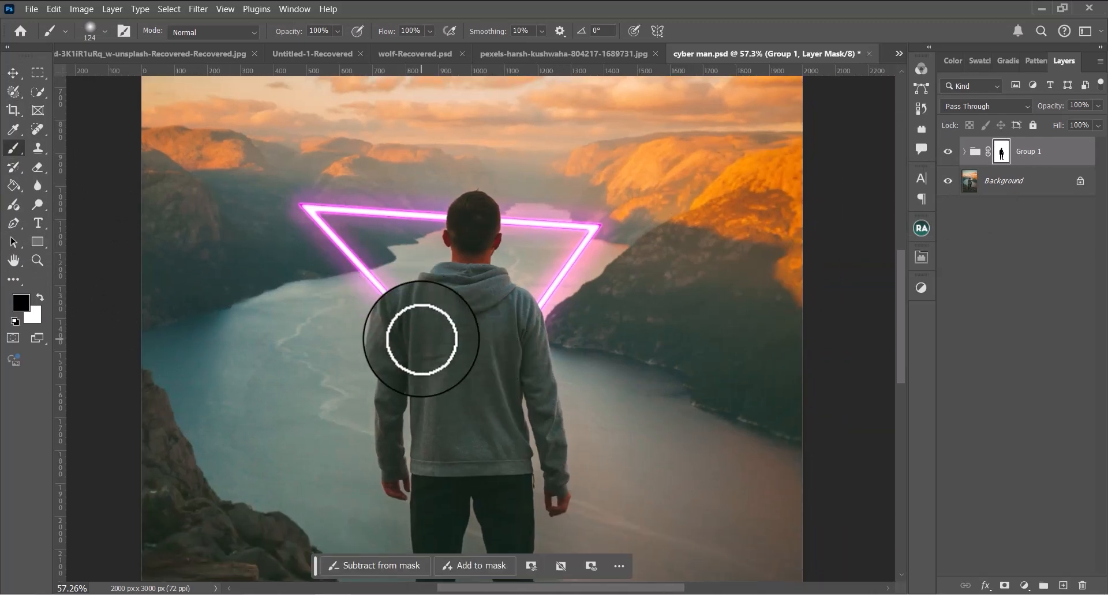
{"action": "key", "text": "ctrl+z"}
{"action": "key", "text": "x"}
{"action": "left_click_drag", "start_coordinate": [394, 304], "coordinate": [468, 386]}
{"action": "key", "text": "ctrl+z"}
{"action": "mouse_move", "coordinate": [383, 314]}
{"action": "left_mouse_down"}
{"action": "mouse_move", "coordinate": [407, 316]}
{"action": "mouse_move", "coordinate": [476, 393]}
{"action": "mouse_move", "coordinate": [499, 395]}
{"action": "mouse_move", "coordinate": [503, 359]}
{"action": "left_mouse_up"}
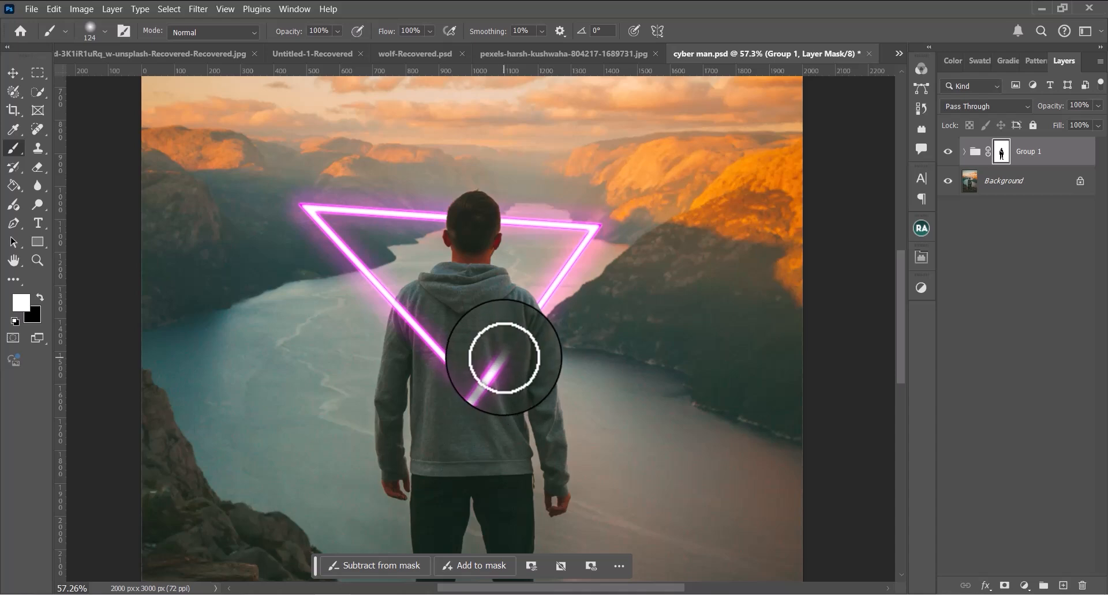
{"action": "key", "text": "ctrl+z"}
{"action": "scroll", "coordinate": [524, 366], "scroll_direction": "down", "scroll_amount": 3}
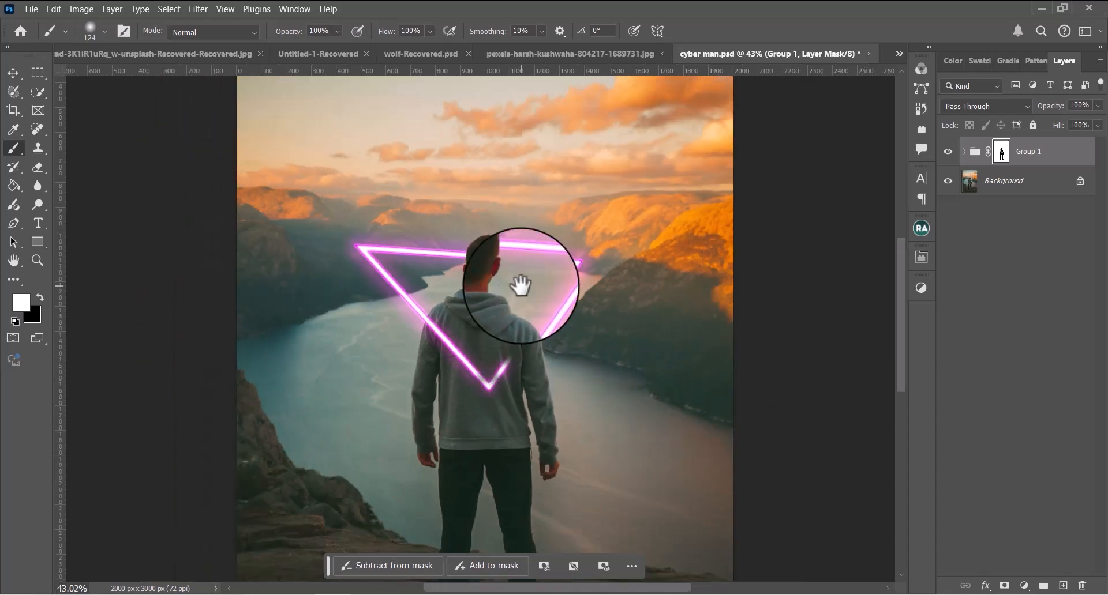
{"action": "left_click_drag", "start_coordinate": [521, 286], "coordinate": [521, 327]}
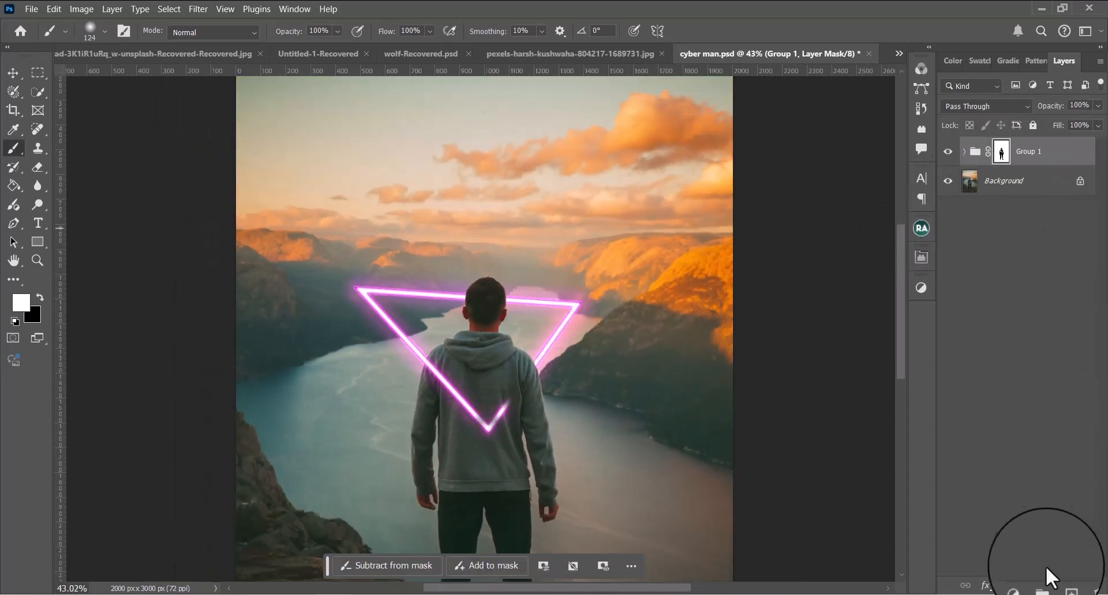
Add a Hue/Saturation adjustment layer above Group 1 with Colorize on, saturation 83 and hue 309
{"action": "left_click", "coordinate": [1024, 584]}
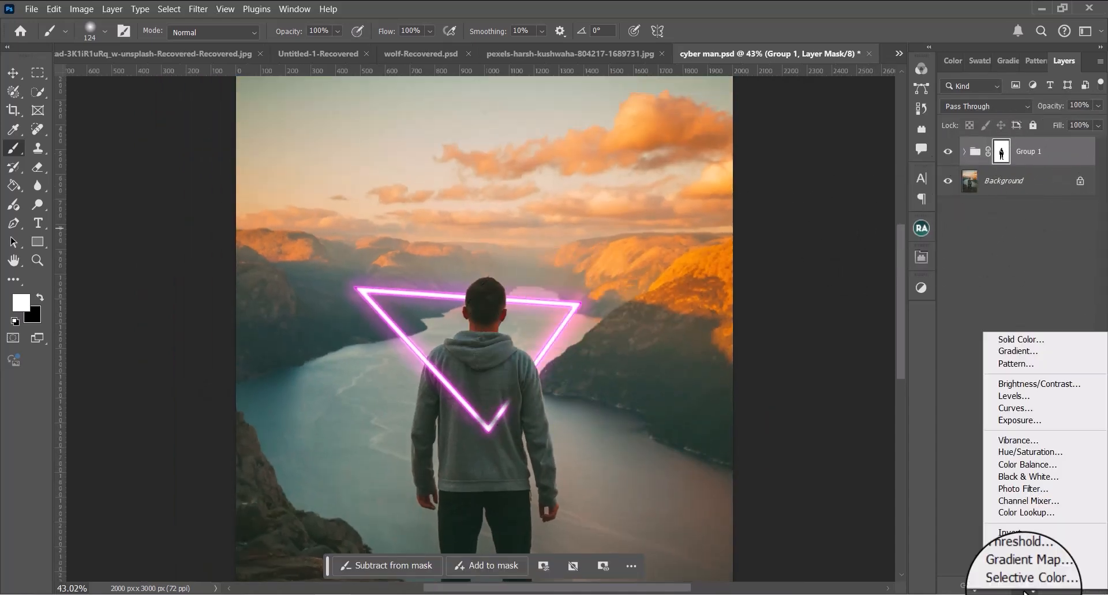
{"action": "left_click", "coordinate": [1015, 452]}
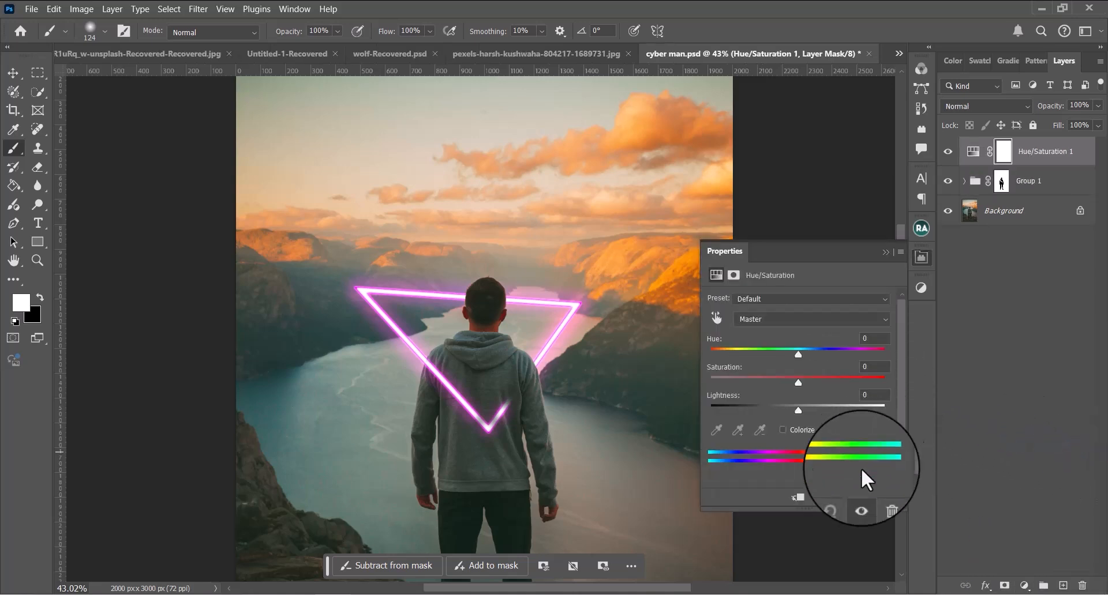
{"action": "left_click", "coordinate": [786, 430]}
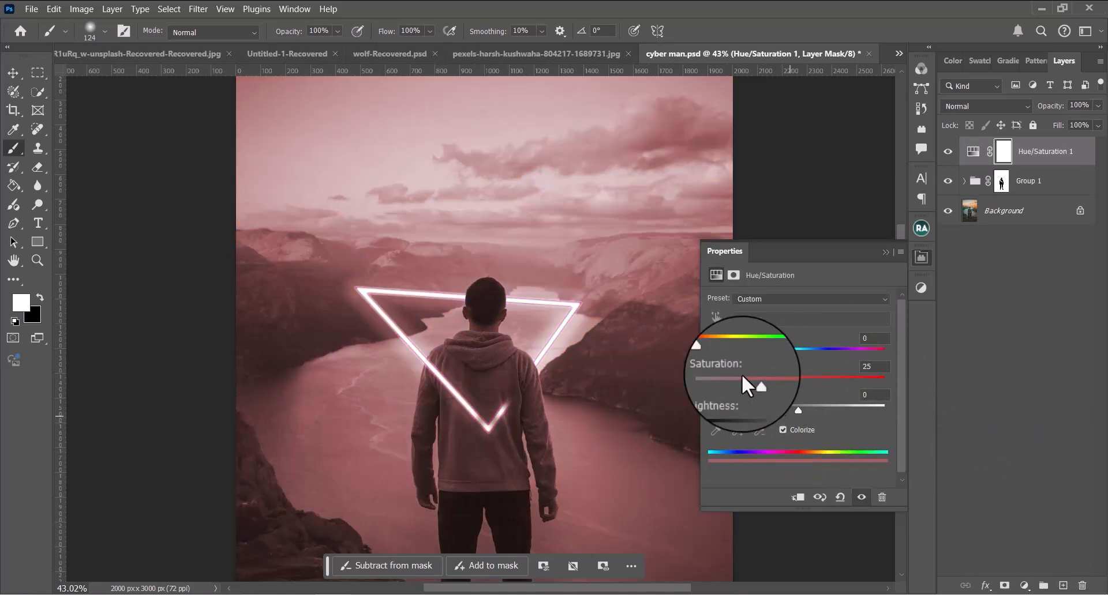
{"action": "left_click_drag", "start_coordinate": [754, 381], "coordinate": [858, 383]}
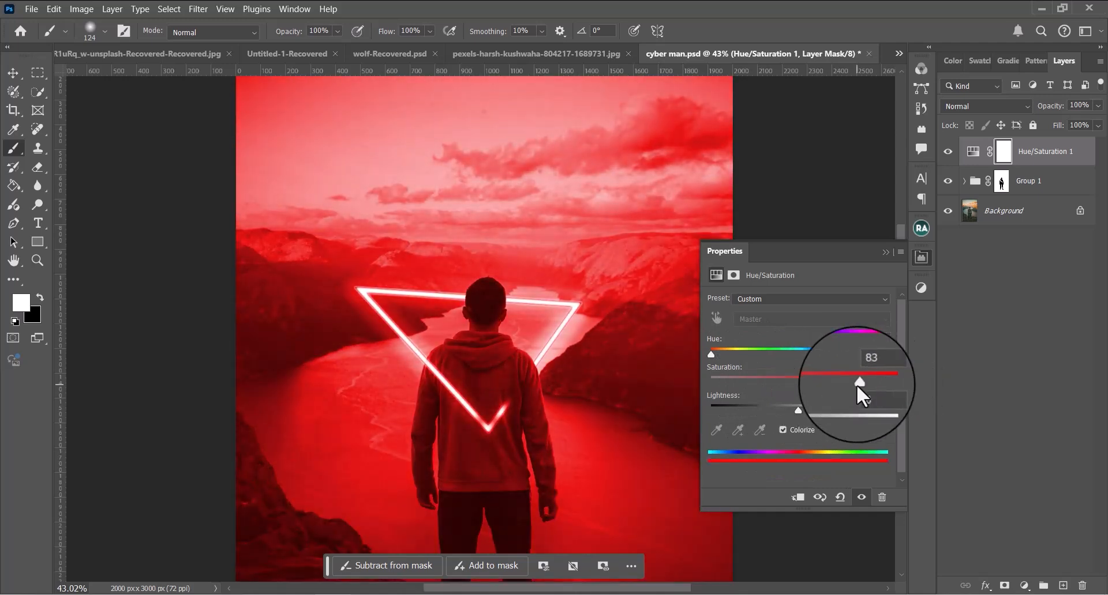
{"action": "left_click_drag", "start_coordinate": [709, 353], "coordinate": [862, 355]}
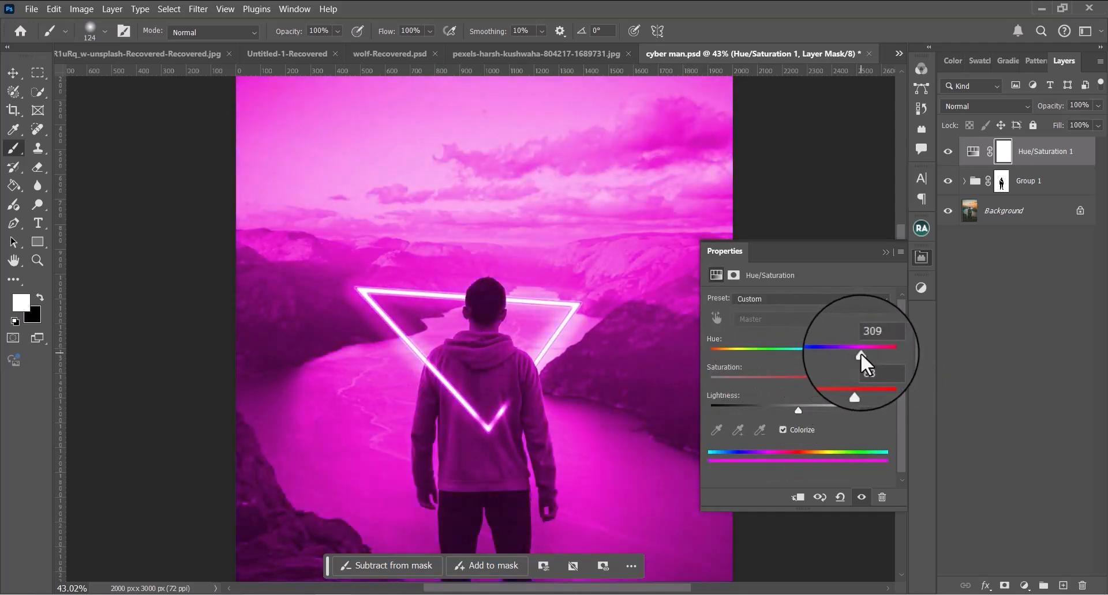
{"action": "left_click", "coordinate": [886, 253]}
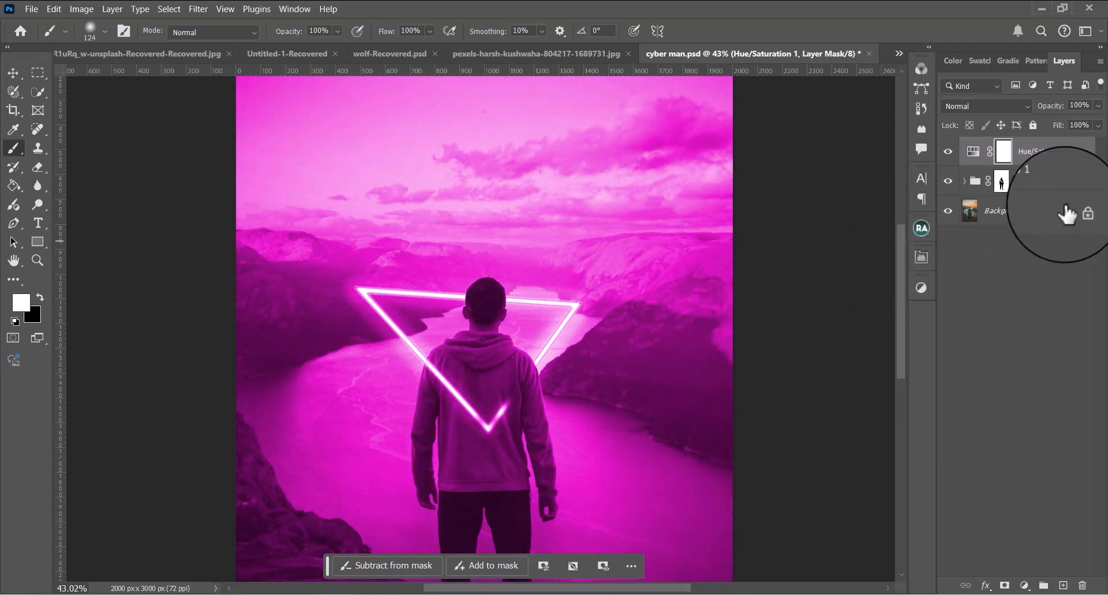
In the Hue/Saturation layer's blending options, split the Current Layer black Blend If slider to about 0 / 125
{"action": "left_click", "coordinate": [1004, 182]}
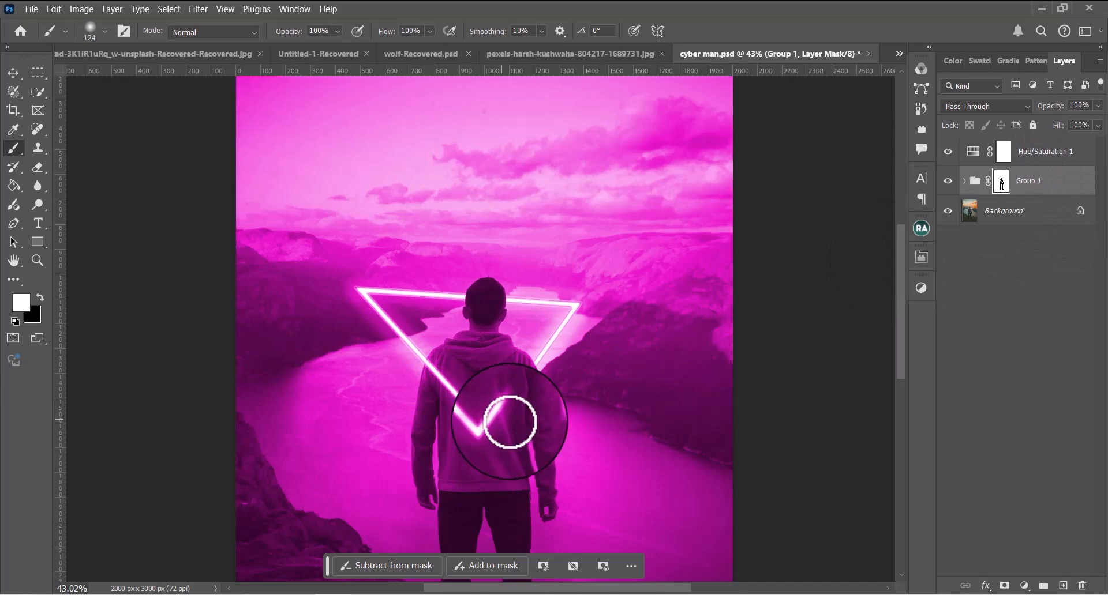
{"action": "left_click", "coordinate": [1018, 164]}
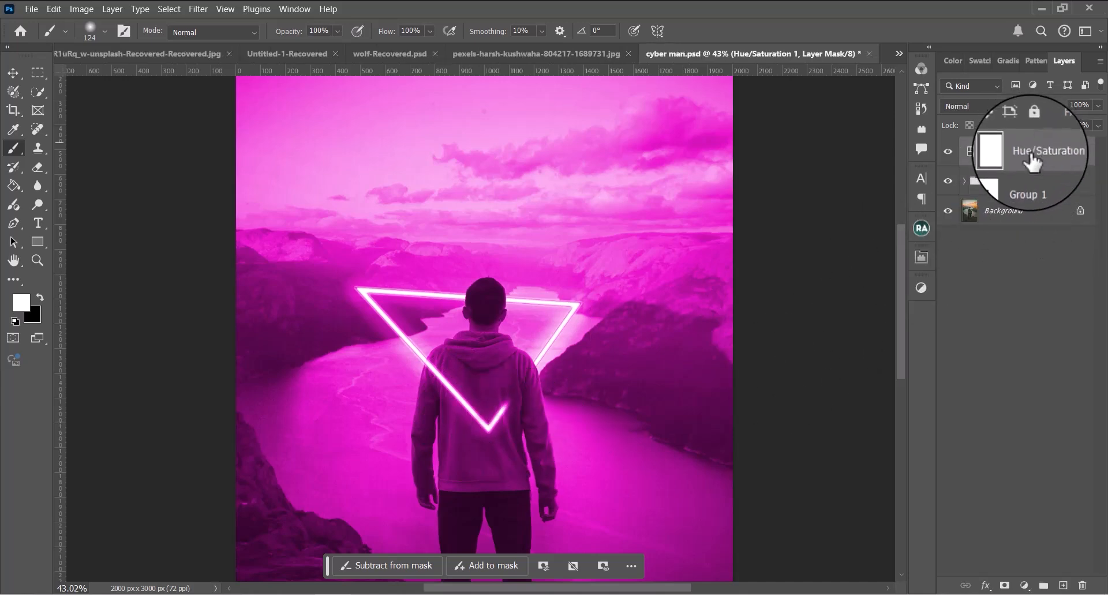
{"action": "double_click", "coordinate": [1077, 150]}
{"action": "double_click", "coordinate": [1091, 158]}
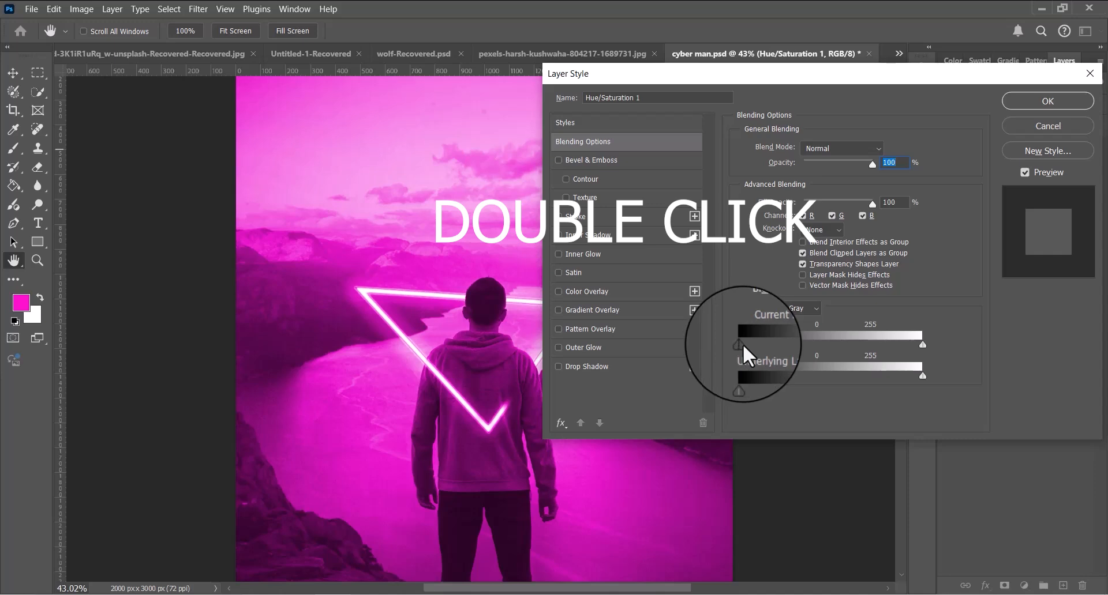
{"action": "left_click_drag", "start_coordinate": [740, 344], "coordinate": [748, 345]}
{"action": "left_click_drag", "start_coordinate": [770, 345], "coordinate": [808, 346]}
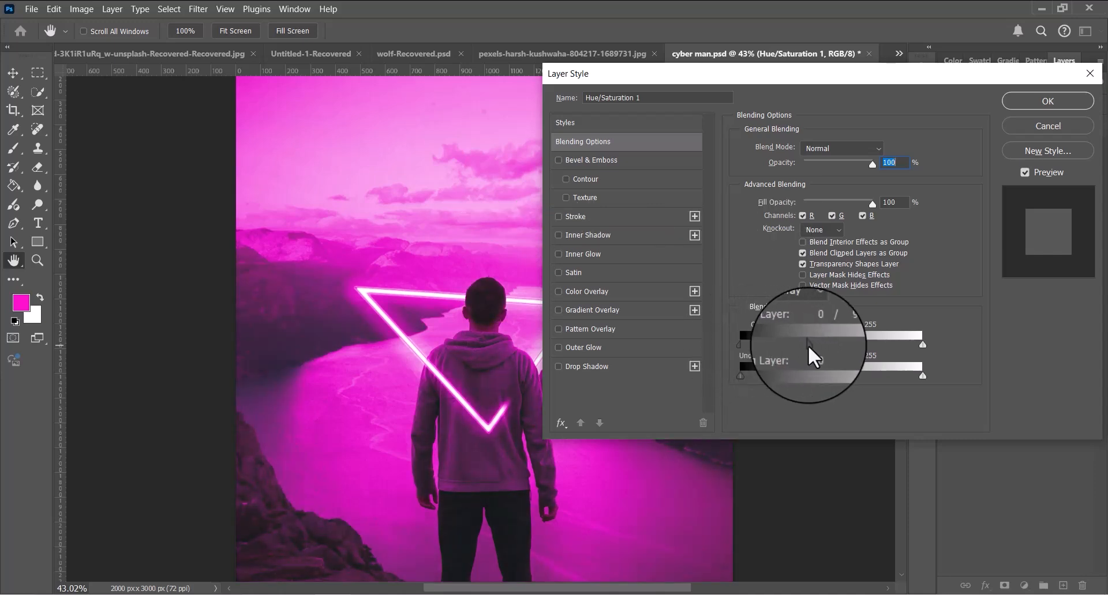
{"action": "left_click_drag", "start_coordinate": [461, 361], "coordinate": [437, 365]}
{"action": "left_click", "coordinate": [461, 386]}
{"action": "left_click", "coordinate": [551, 230]}
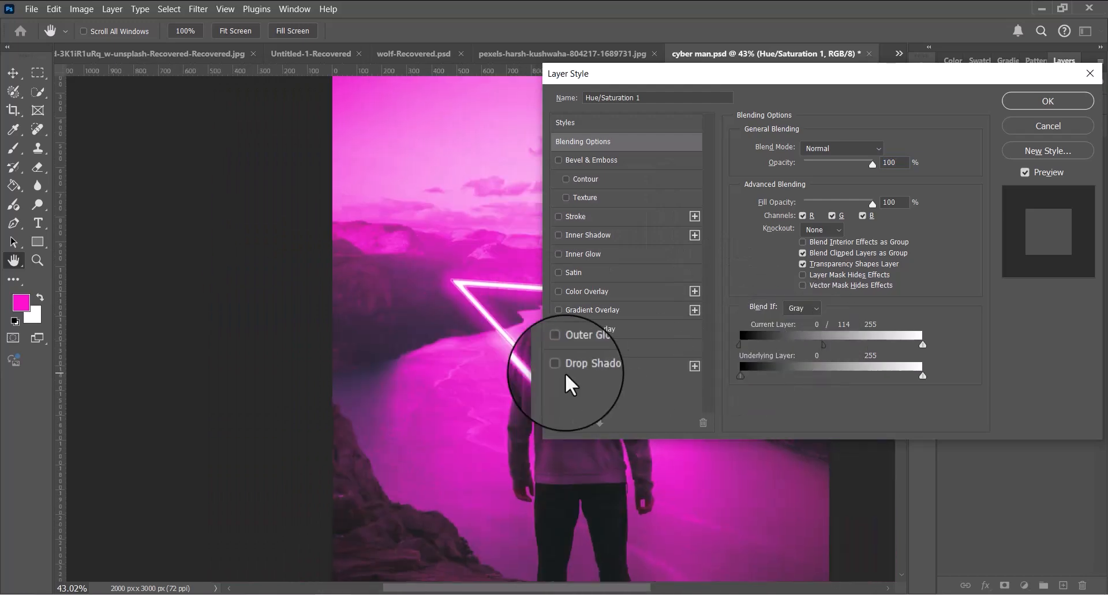
{"action": "left_click_drag", "start_coordinate": [533, 375], "coordinate": [531, 376]}
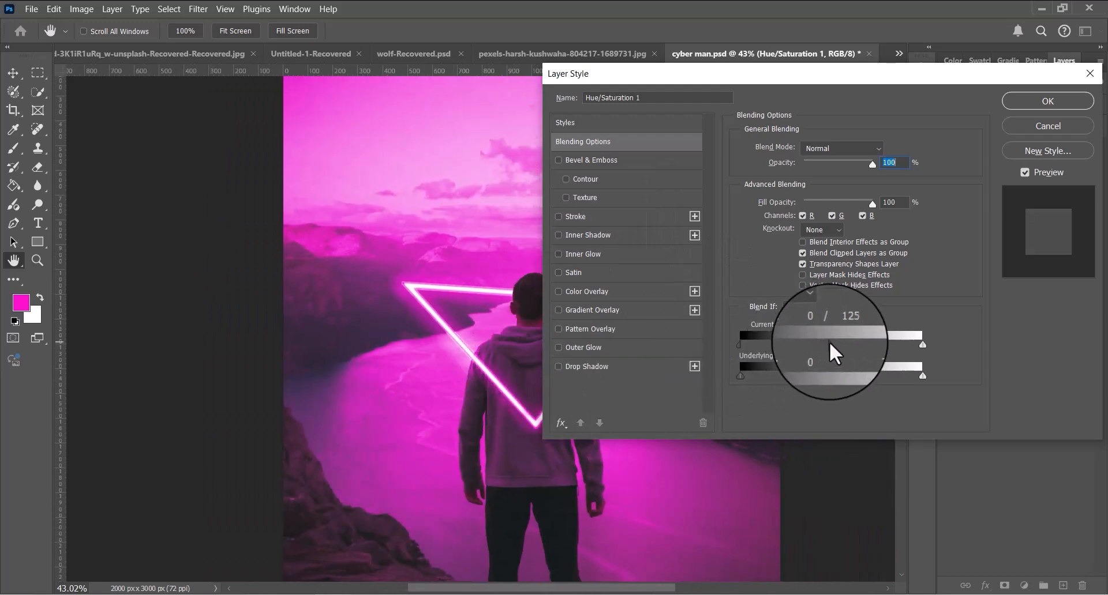
{"action": "scroll", "coordinate": [616, 343], "scroll_direction": "down", "scroll_amount": 5}
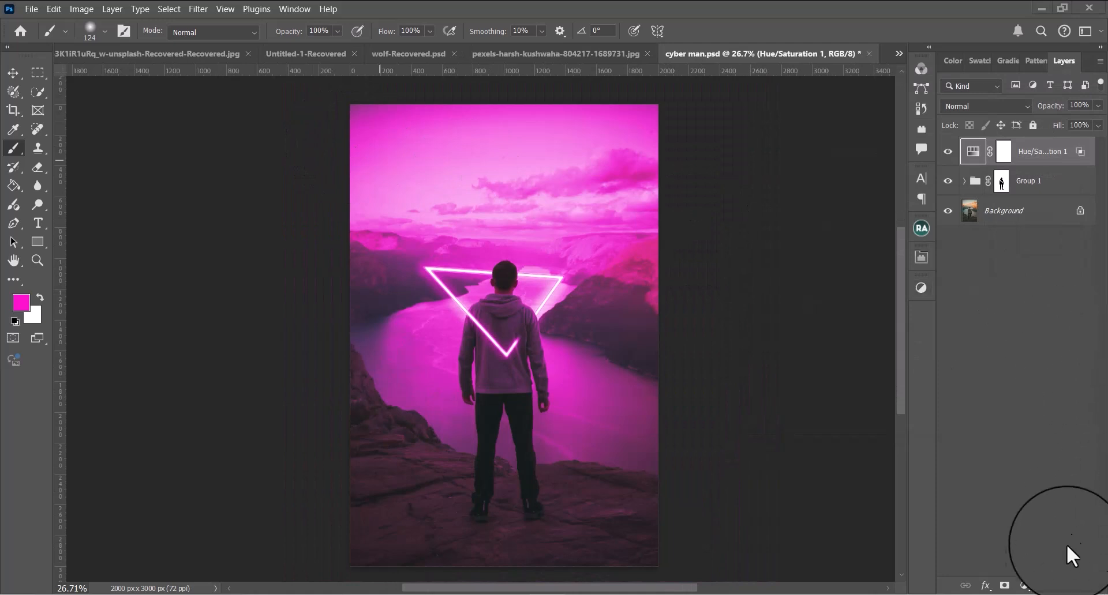
Add a new layer above the Hue/Saturation adjustment and choose the cloud1 smoke brush at 1800 px
{"action": "left_click", "coordinate": [1064, 587]}
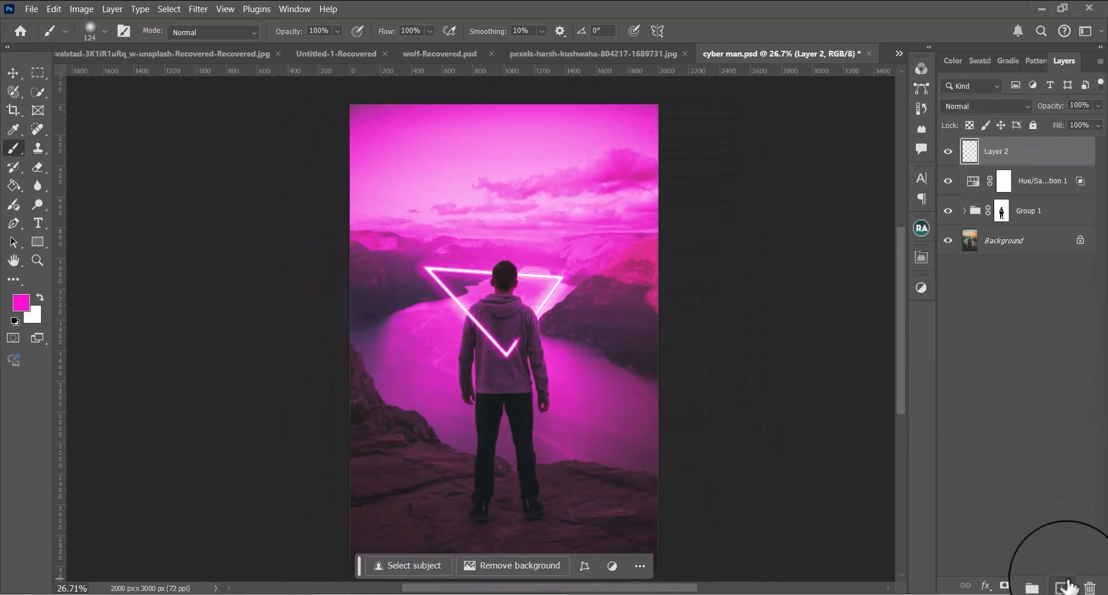
{"action": "left_click", "coordinate": [105, 31]}
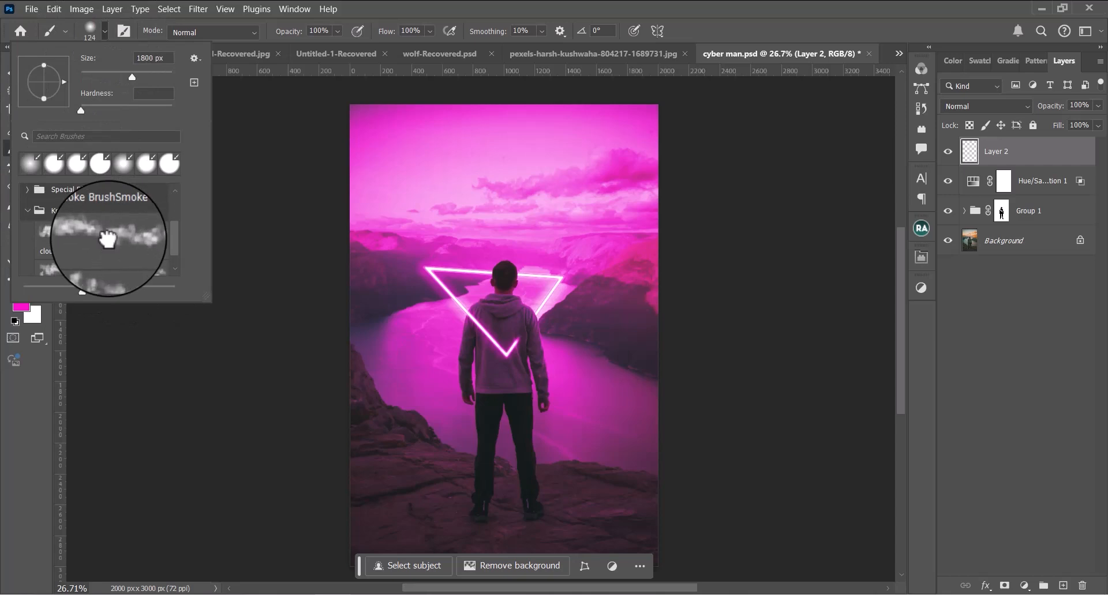
{"action": "left_click", "coordinate": [108, 238]}
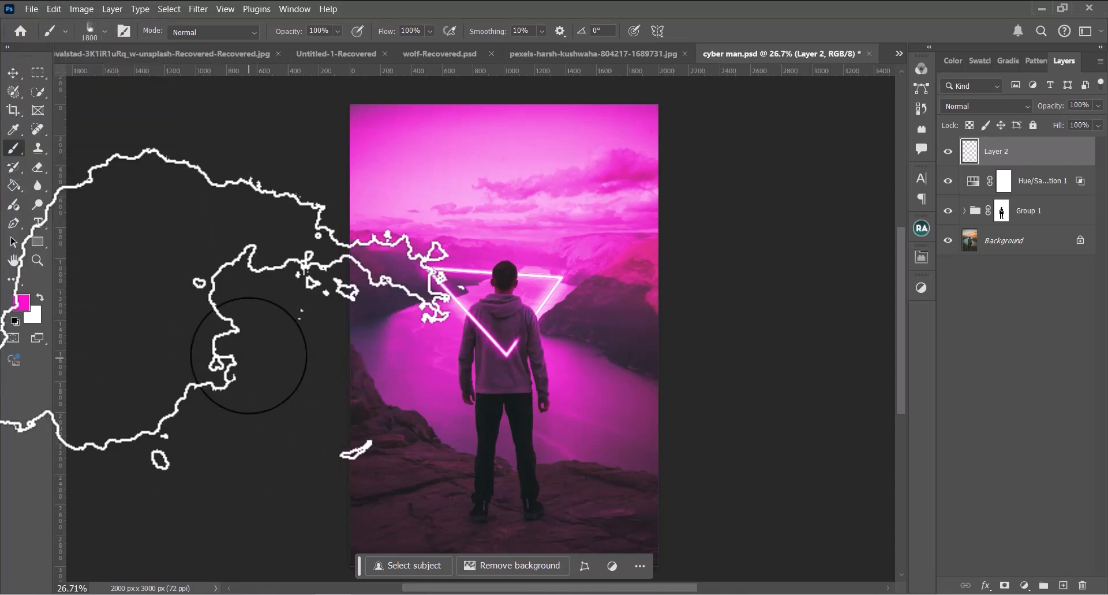
Paint magenta smoke on Layer 2 across the lower and left landscape with a 1560 px brush at 84% opacity, undoing the first stroke
{"action": "mouse_move", "coordinate": [517, 423]}
{"action": "left_mouse_down"}
{"action": "mouse_move", "coordinate": [517, 411]}
{"action": "mouse_move", "coordinate": [467, 401]}
{"action": "left_mouse_up"}
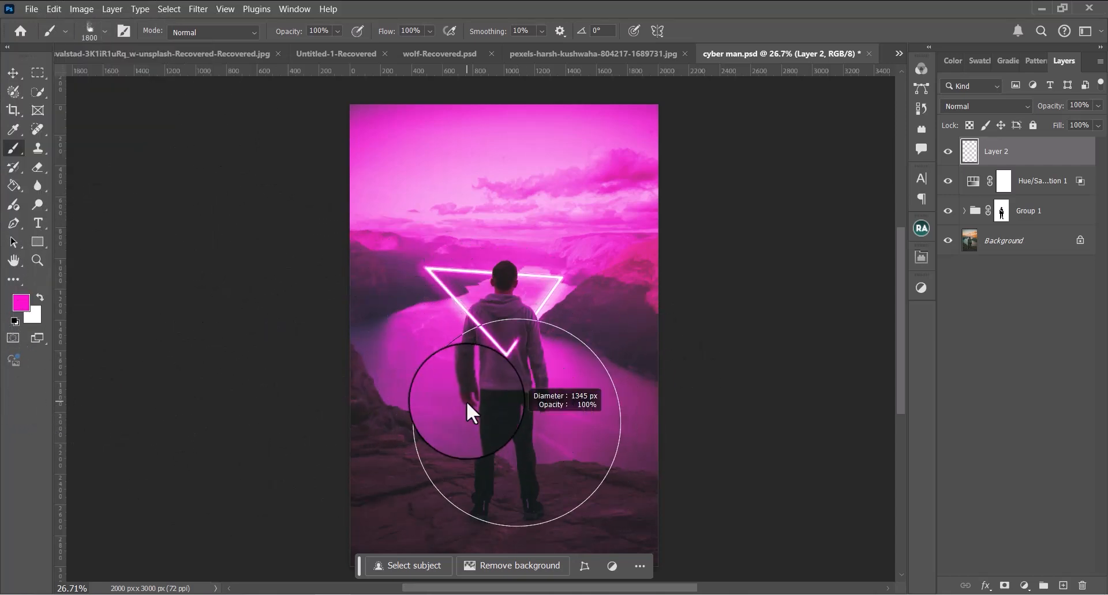
{"action": "mouse_move", "coordinate": [413, 472]}
{"action": "left_mouse_down"}
{"action": "mouse_move", "coordinate": [572, 520]}
{"action": "mouse_move", "coordinate": [390, 535]}
{"action": "mouse_move", "coordinate": [527, 528]}
{"action": "left_mouse_up"}
{"action": "key", "text": "ctrl+z"}
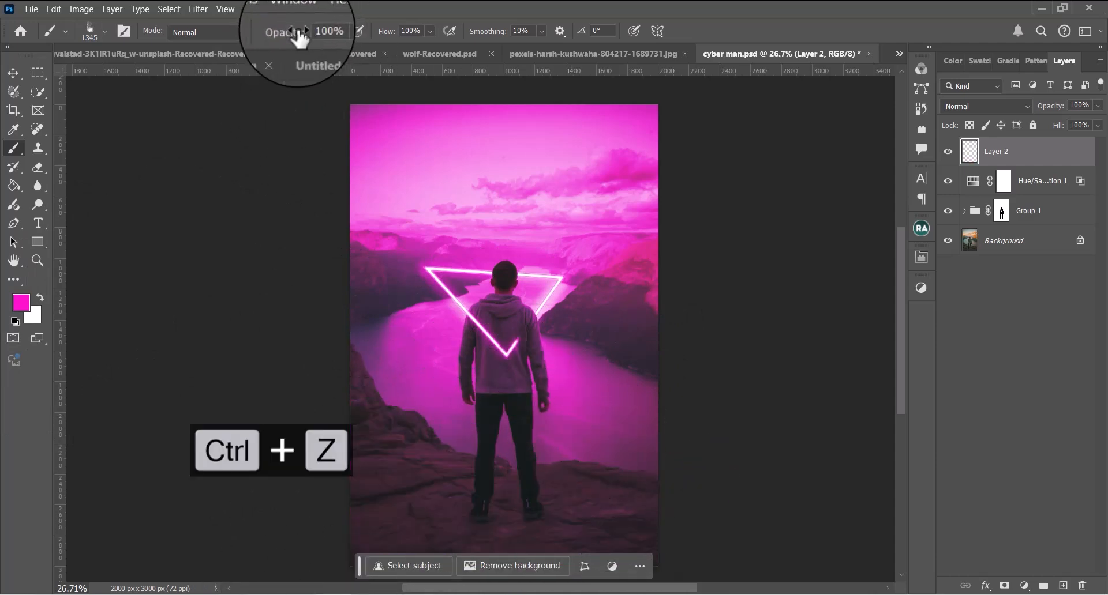
{"action": "mouse_move", "coordinate": [395, 480]}
{"action": "left_mouse_down"}
{"action": "mouse_move", "coordinate": [414, 479]}
{"action": "mouse_move", "coordinate": [448, 528]}
{"action": "mouse_move", "coordinate": [507, 510]}
{"action": "mouse_move", "coordinate": [396, 317]}
{"action": "mouse_move", "coordinate": [519, 580]}
{"action": "left_mouse_up"}
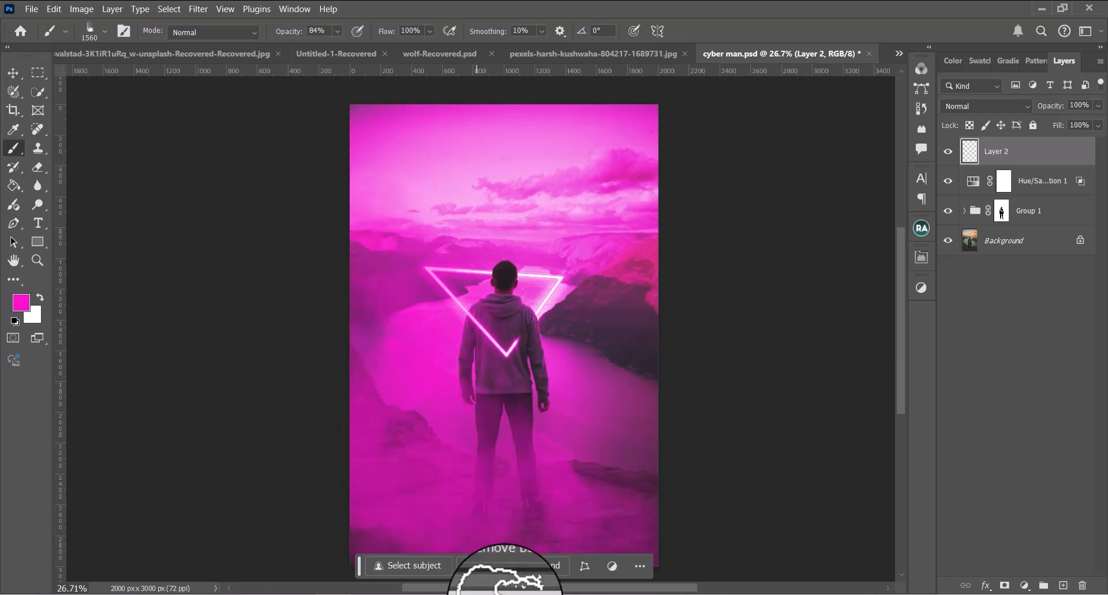
{"action": "left_click_drag", "start_coordinate": [702, 393], "coordinate": [660, 329]}
Add a mask to Layer 2 and paint black smoke on it to thin the haze over the man and ground
{"action": "scroll", "coordinate": [683, 344], "scroll_direction": "down", "scroll_amount": 3}
{"action": "left_click", "coordinate": [1004, 585]}
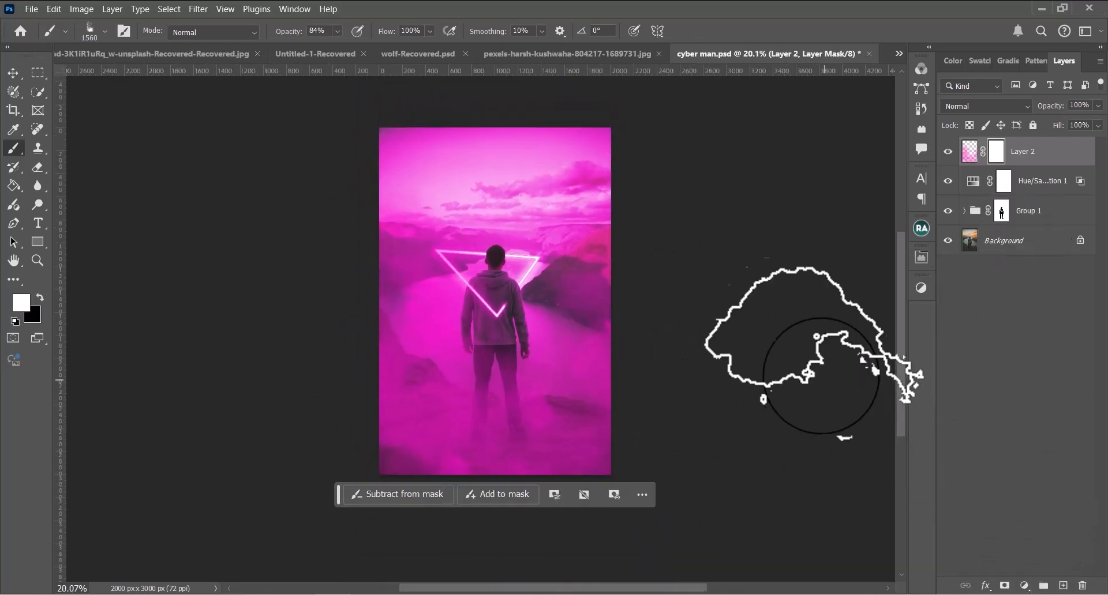
{"action": "key", "text": "x"}
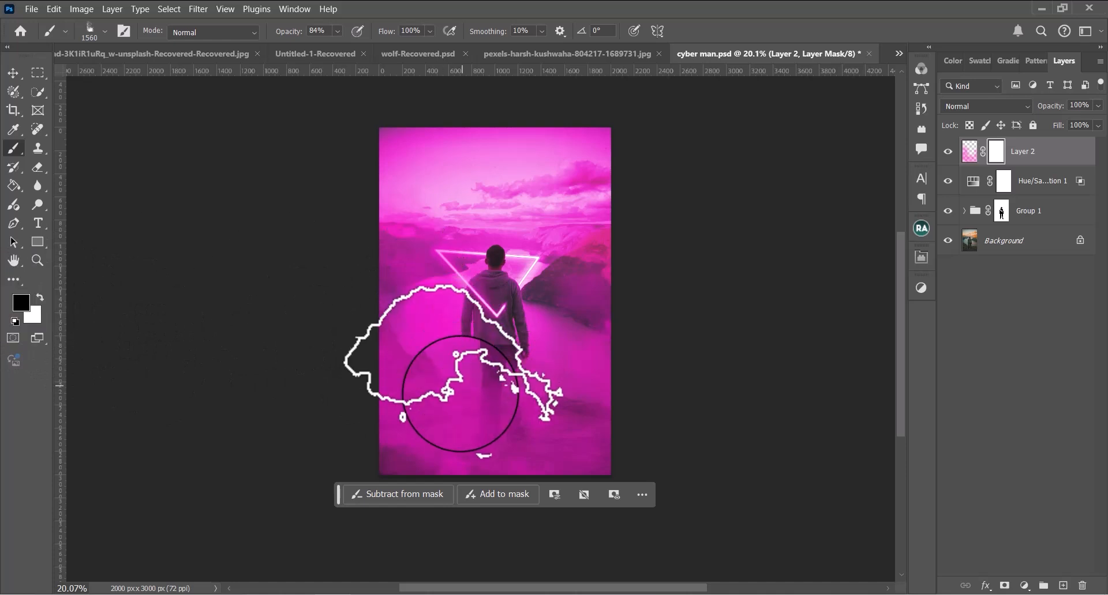
{"action": "mouse_move", "coordinate": [413, 369]}
{"action": "left_mouse_down"}
{"action": "mouse_move", "coordinate": [481, 449]}
{"action": "mouse_move", "coordinate": [618, 407]}
{"action": "mouse_move", "coordinate": [584, 371]}
{"action": "left_mouse_up"}
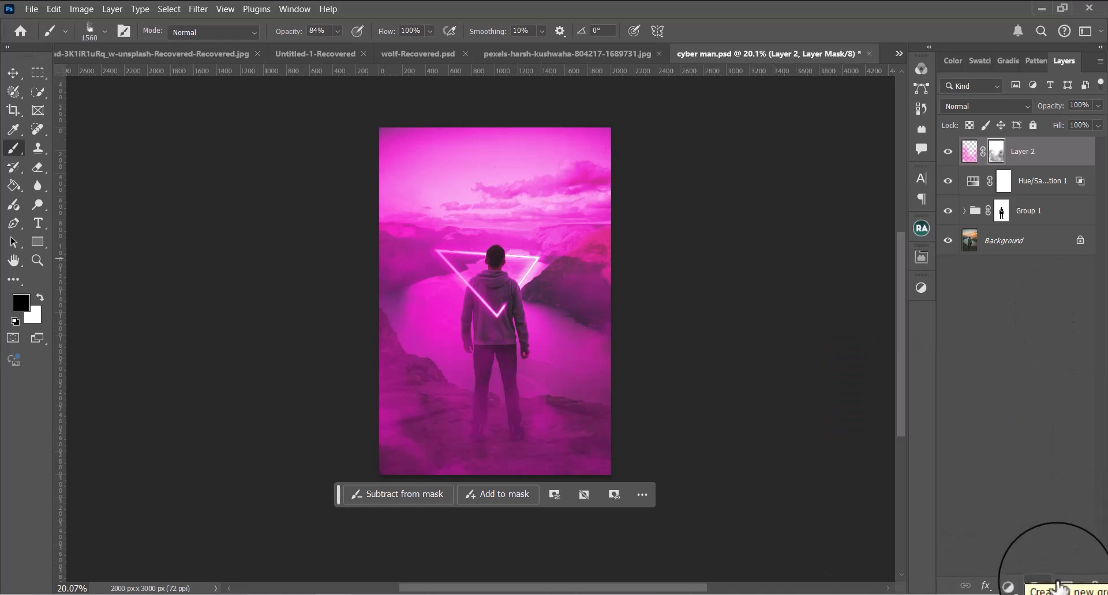
Add a new layer above Layer 2, choose a round 1560 px brush and set the foreground color to blue 560deb
{"action": "left_click", "coordinate": [1067, 587]}
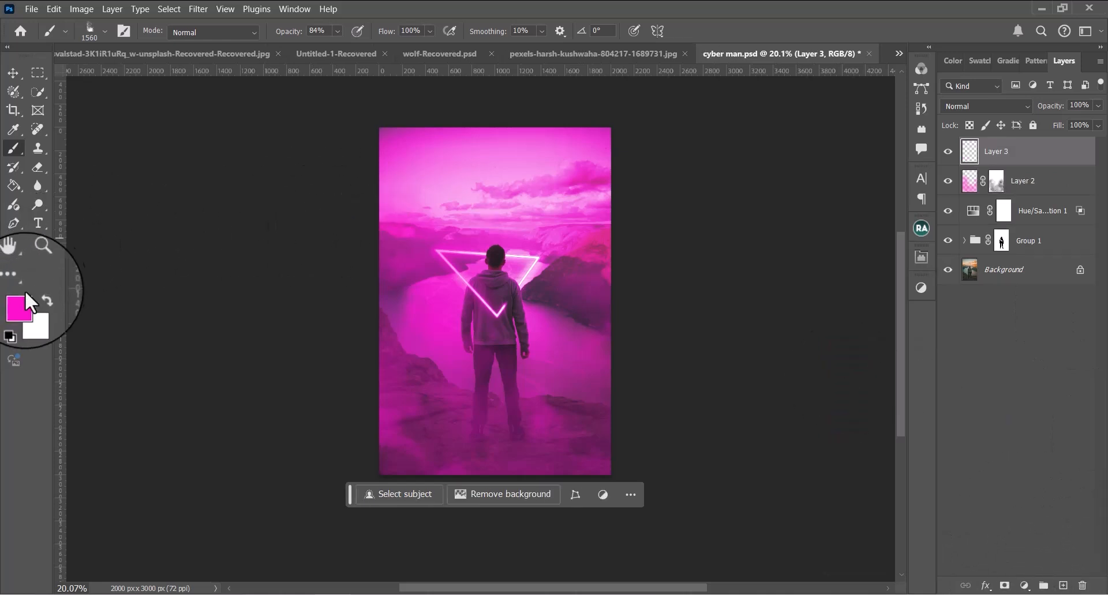
{"action": "left_click", "coordinate": [102, 31]}
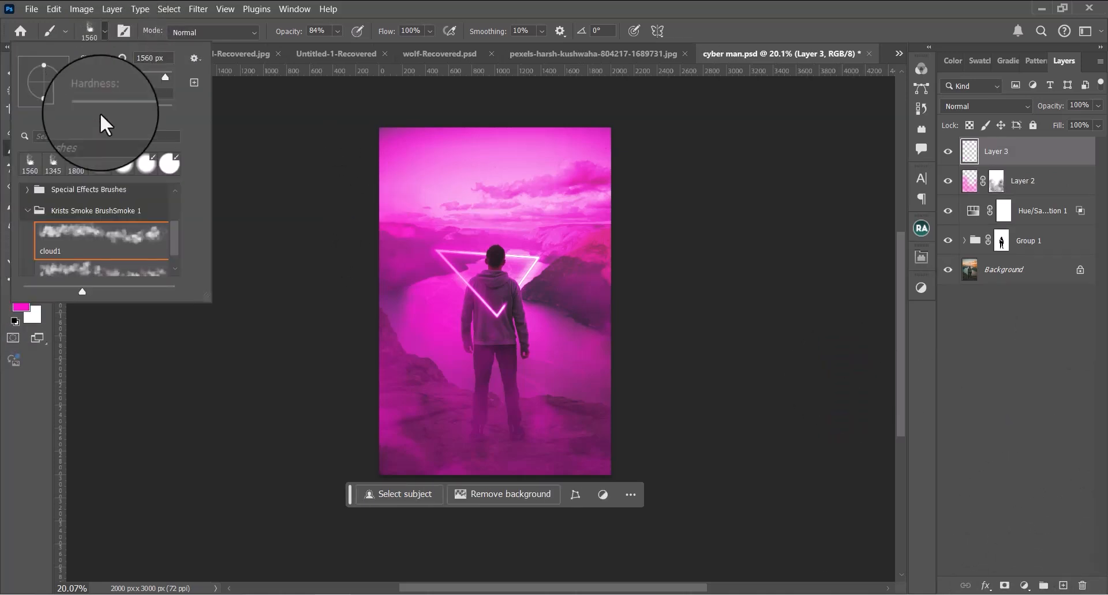
{"action": "left_click", "coordinate": [214, 402]}
{"action": "left_click", "coordinate": [22, 305]}
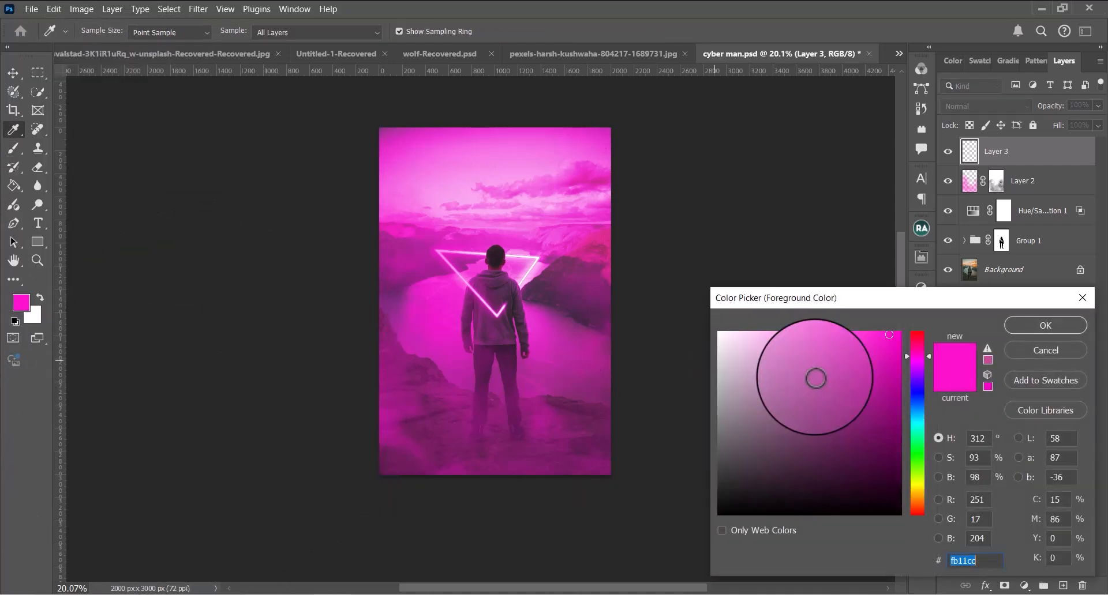
{"action": "left_click", "coordinate": [921, 383]}
{"action": "left_click_drag", "start_coordinate": [886, 339], "coordinate": [889, 351]}
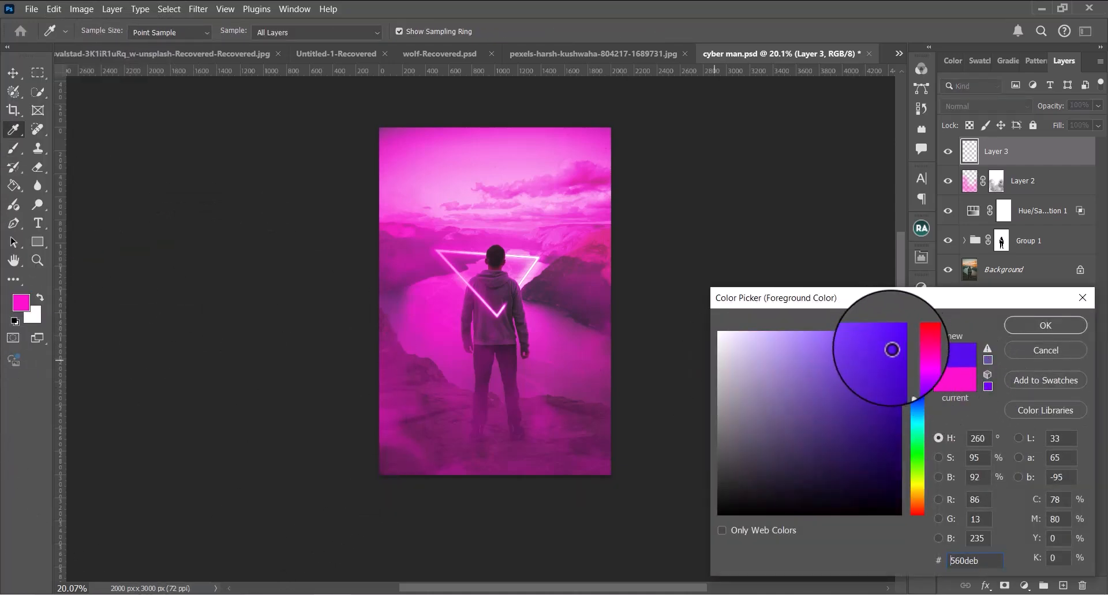
{"action": "left_click", "coordinate": [1046, 326]}
Paint blue over the photo's upper right and lower areas on Layer 3, and blend it with Soft Light at 84% fill
{"action": "left_click", "coordinate": [557, 184]}
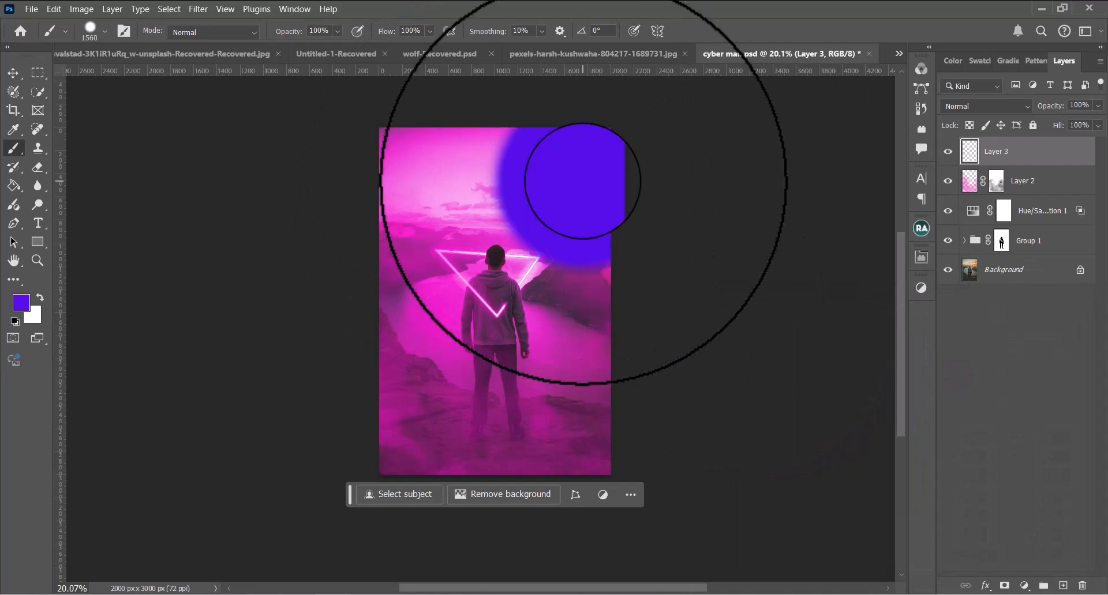
{"action": "mouse_move", "coordinate": [578, 370]}
{"action": "left_mouse_down"}
{"action": "mouse_move", "coordinate": [555, 446]}
{"action": "mouse_move", "coordinate": [349, 442]}
{"action": "mouse_move", "coordinate": [550, 431]}
{"action": "left_mouse_up"}
{"action": "left_click", "coordinate": [1004, 106]}
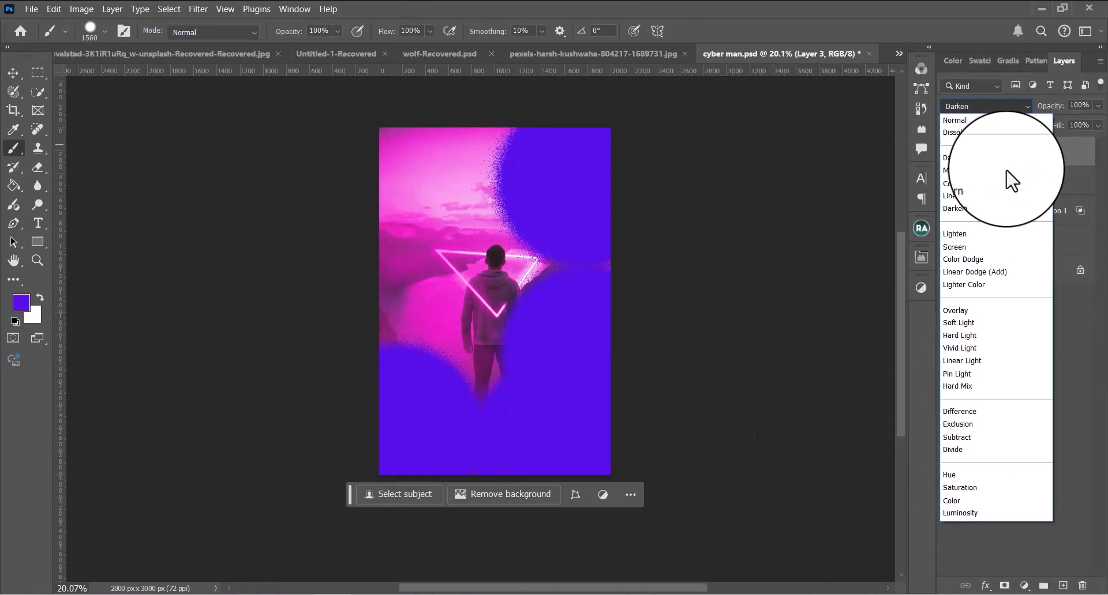
{"action": "left_click", "coordinate": [978, 327]}
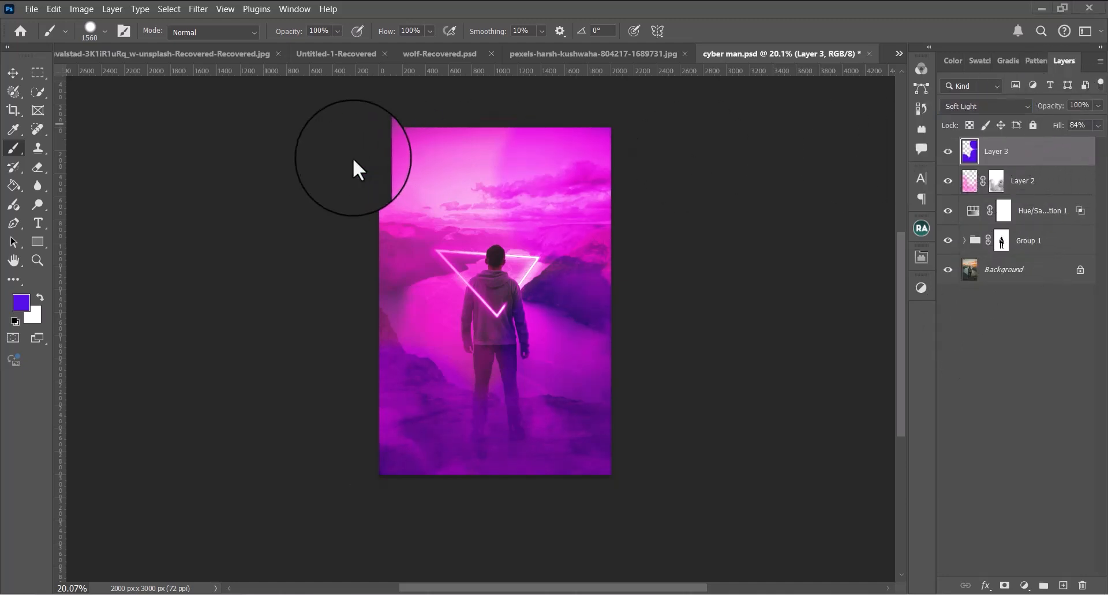
Place the Grain-Texture-08 image from the PNG folder into the document and scale it to 155.64% to cover the whole canvas
{"action": "left_click", "coordinate": [303, 594]}
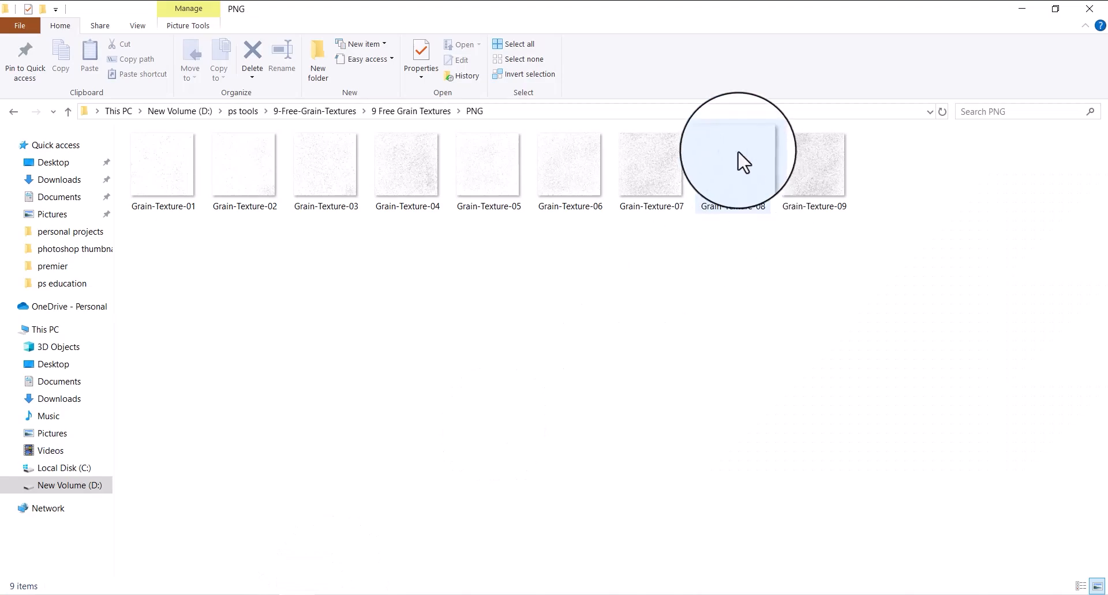
{"action": "left_click_drag", "start_coordinate": [737, 161], "coordinate": [506, 341]}
{"action": "left_click_drag", "start_coordinate": [483, 177], "coordinate": [494, 113]}
{"action": "left_click_drag", "start_coordinate": [489, 417], "coordinate": [472, 560]}
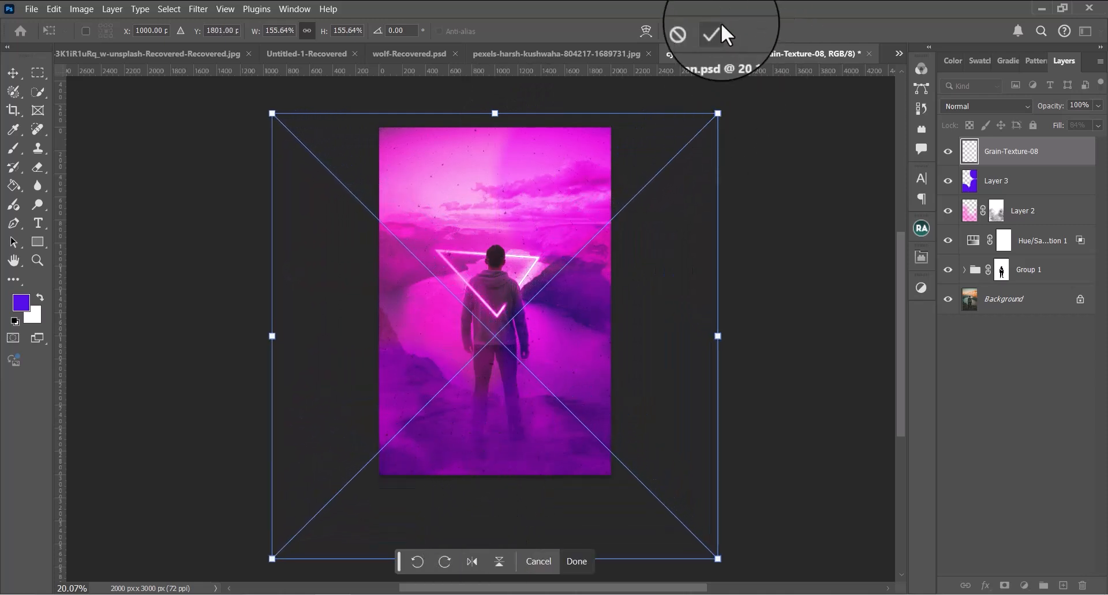
{"action": "left_click", "coordinate": [719, 30]}
Invert the Grain-Texture-08 layer and set its blend mode to Color Dodge
{"action": "key", "text": "b"}
{"action": "key", "text": "ctrl+i"}
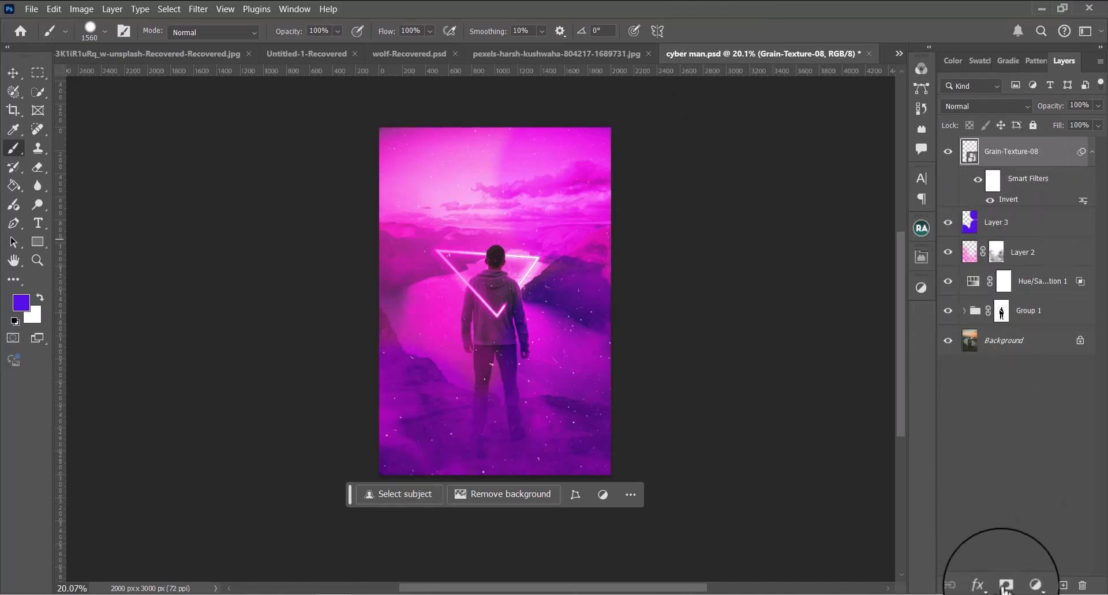
{"action": "left_click", "coordinate": [1012, 107]}
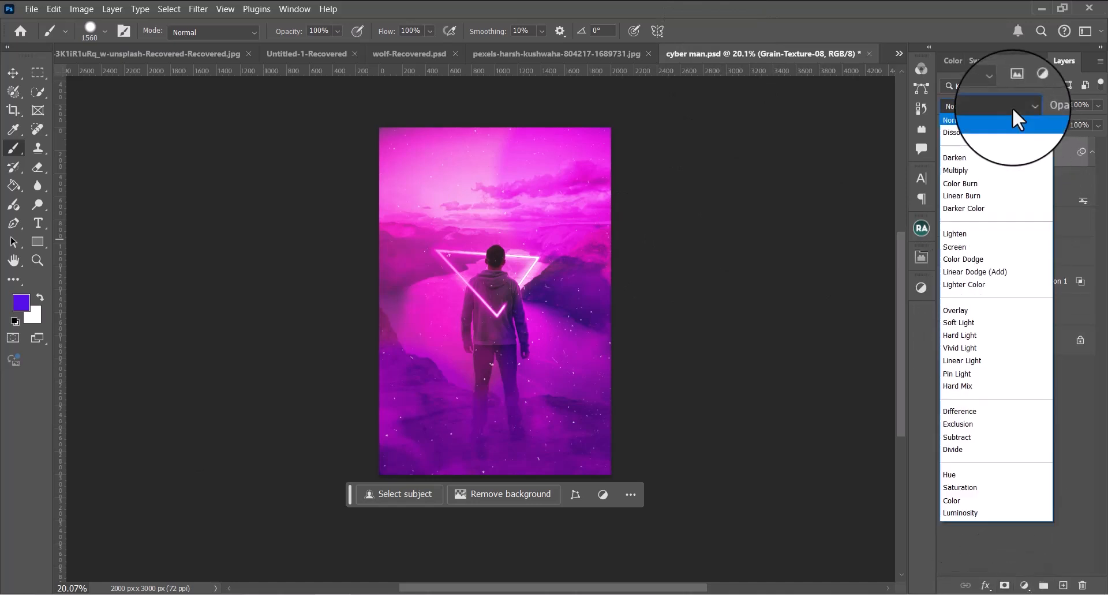
{"action": "left_click", "coordinate": [999, 264]}
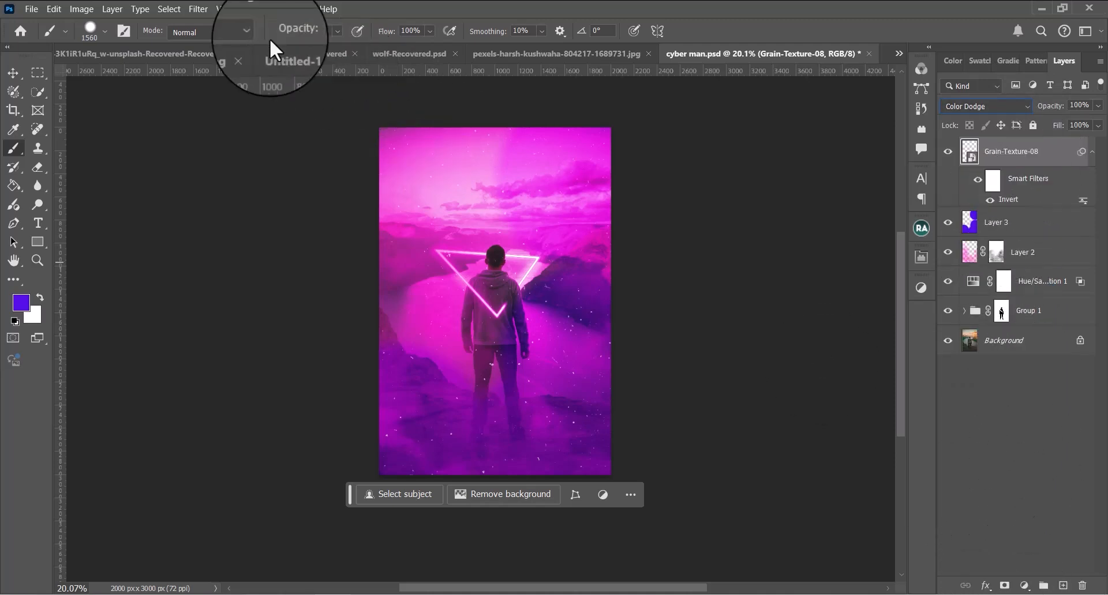
Apply a Gaussian Blur with a 5.0 px radius to the Grain-Texture-08 layer
{"action": "left_click", "coordinate": [196, 7]}
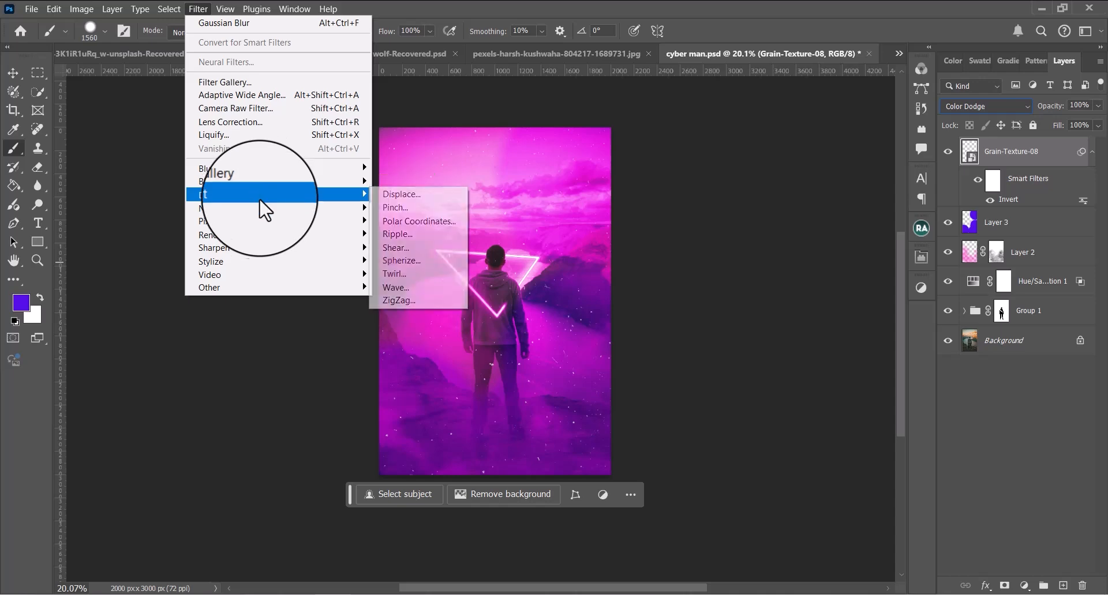
{"action": "mouse_move", "coordinate": [250, 168]}
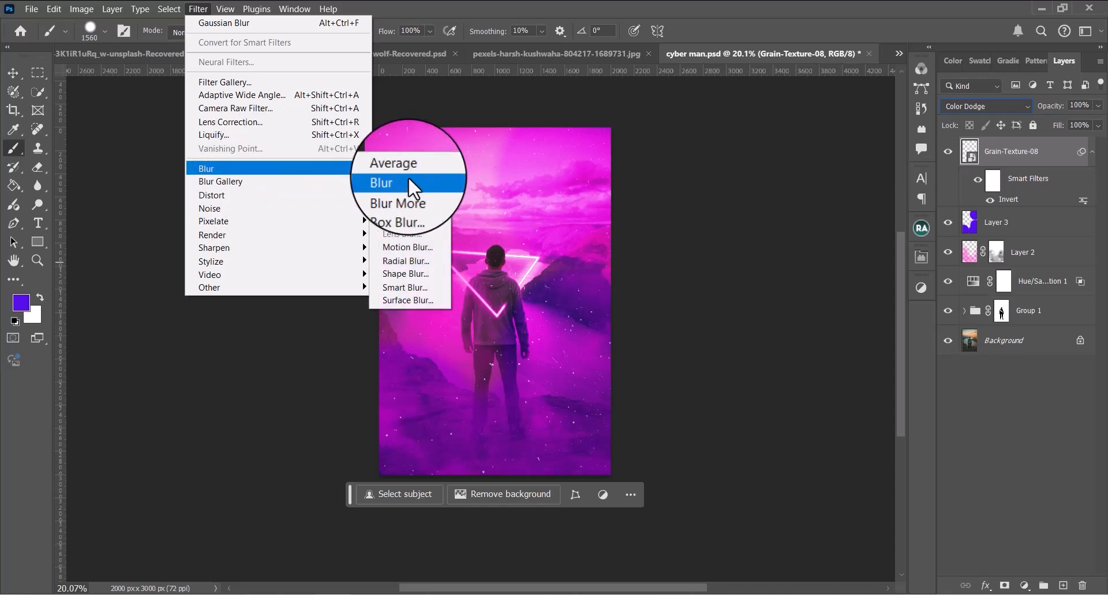
{"action": "left_click", "coordinate": [400, 210]}
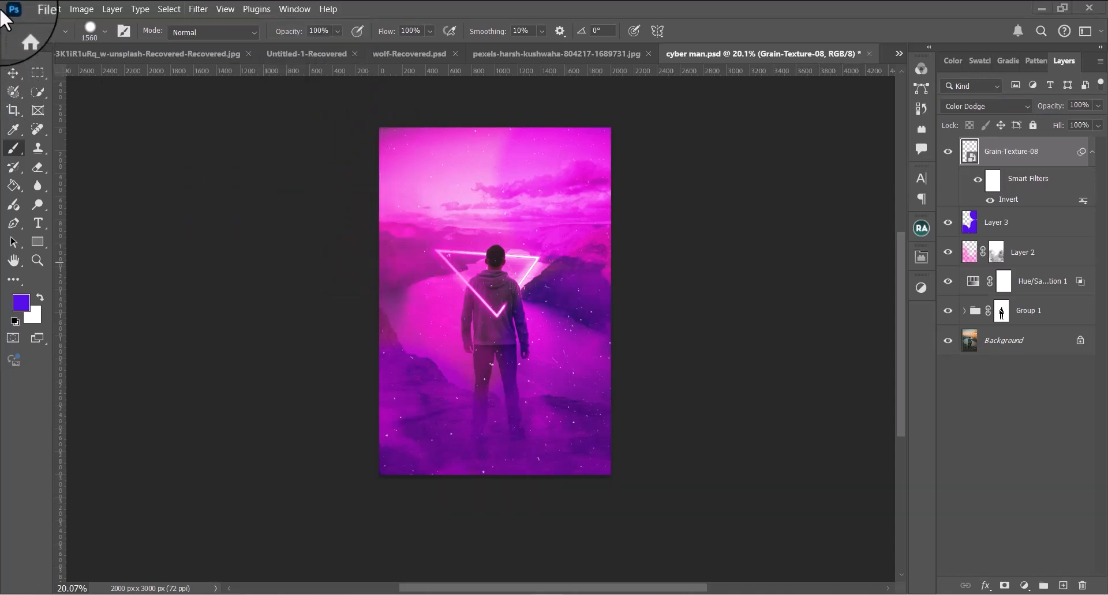
{"action": "left_click", "coordinate": [199, 8]}
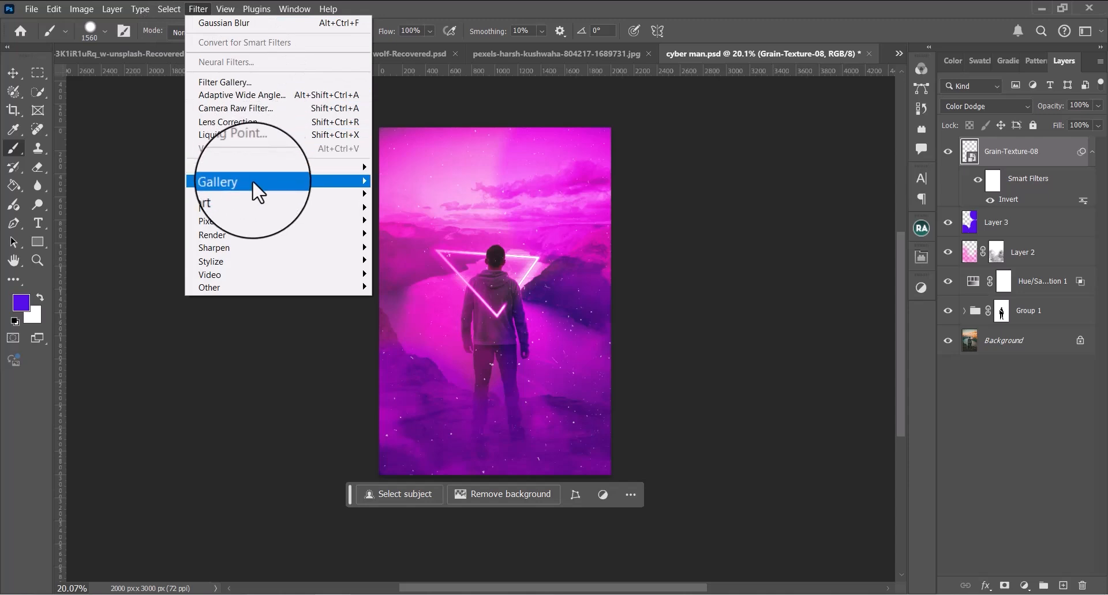
{"action": "mouse_move", "coordinate": [252, 180]}
{"action": "left_click", "coordinate": [436, 222]}
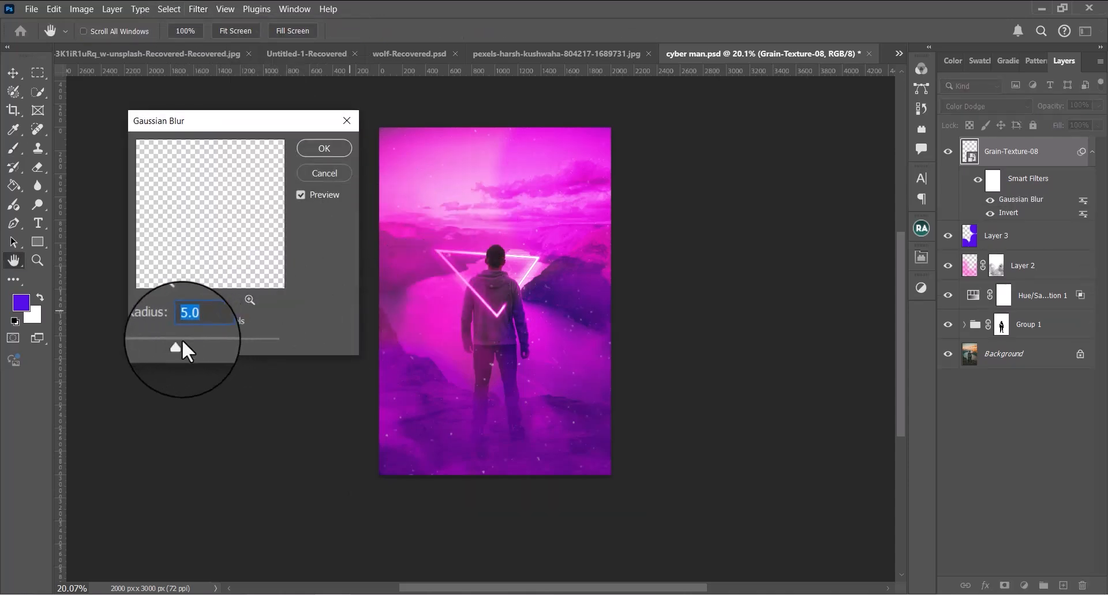
{"action": "left_click", "coordinate": [341, 148]}
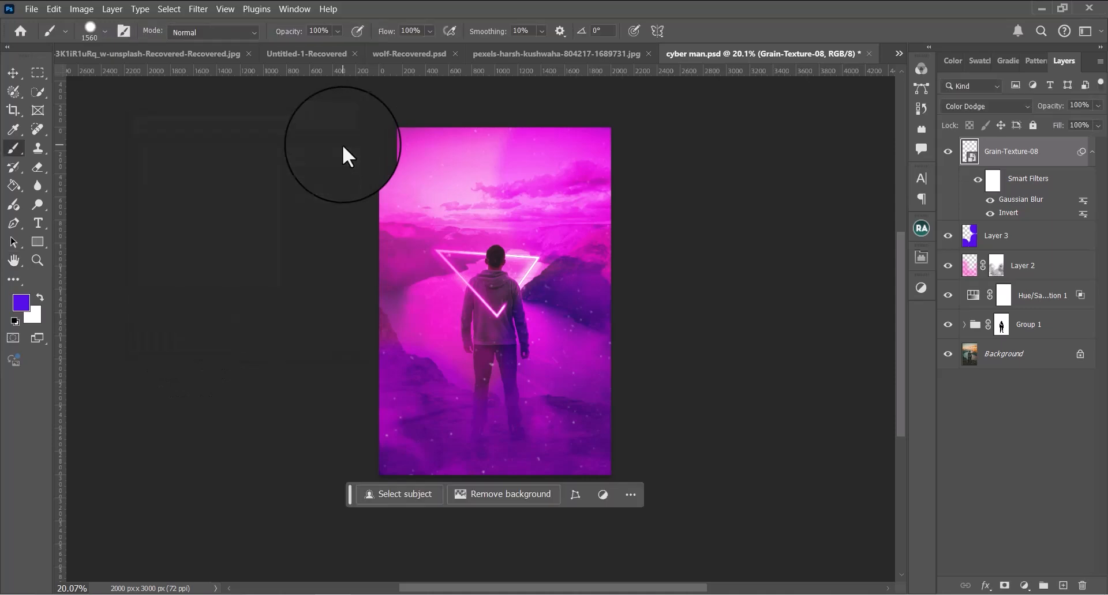
Add a mask to Grain-Texture-08 and paint black on it over the man's head and upper body to hide the specks there
{"action": "left_click", "coordinate": [1005, 585]}
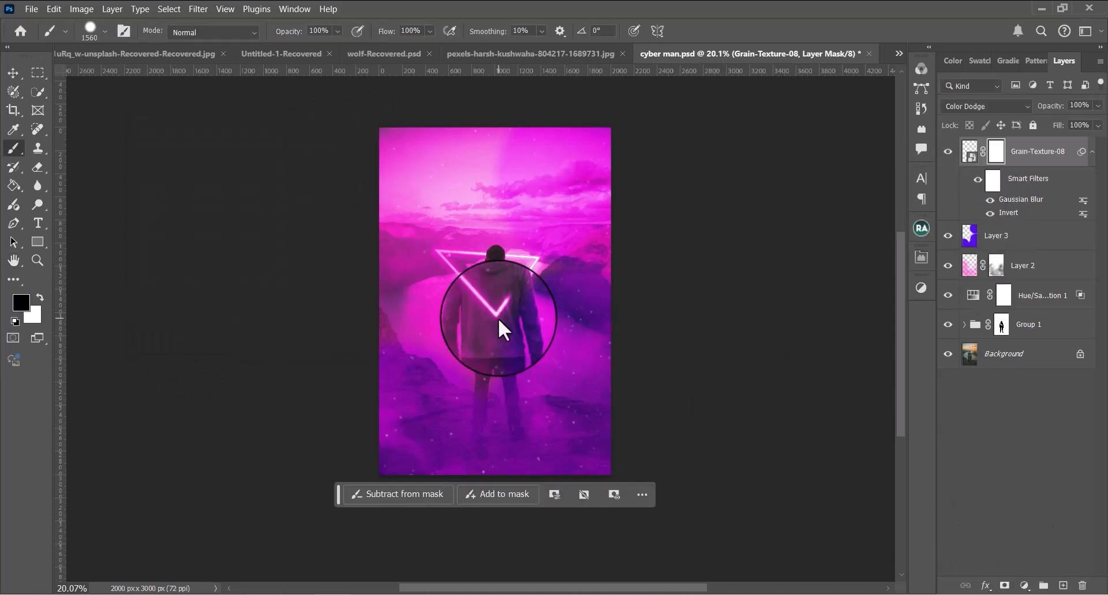
{"action": "scroll", "coordinate": [510, 300], "scroll_direction": "up", "scroll_amount": 2}
{"action": "mouse_move", "coordinate": [512, 284]}
{"action": "left_mouse_down"}
{"action": "mouse_move", "coordinate": [480, 243]}
{"action": "mouse_move", "coordinate": [490, 247]}
{"action": "left_mouse_up"}
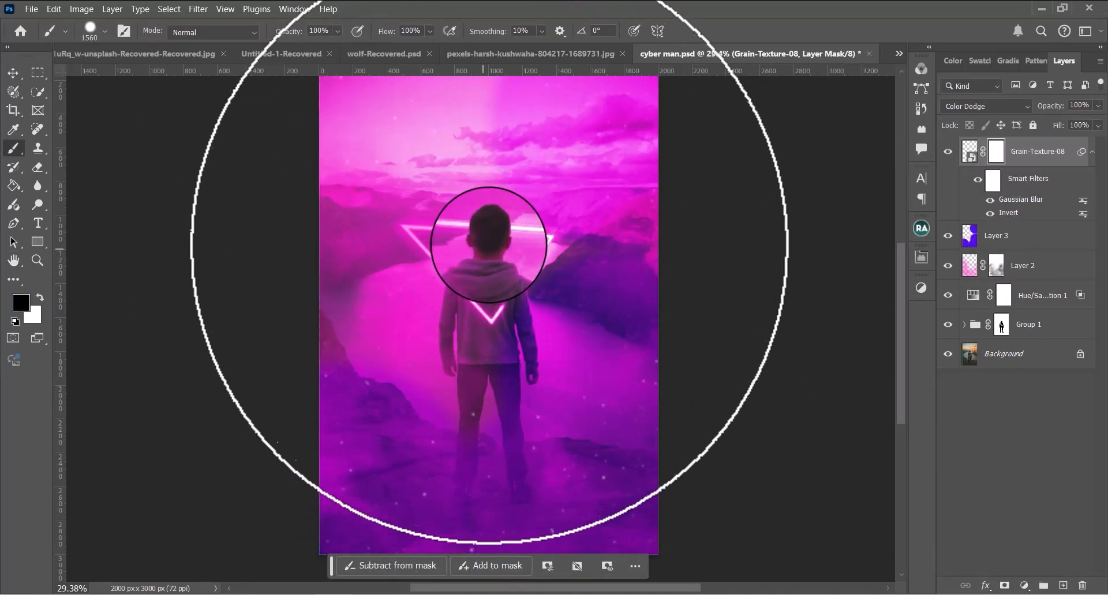
{"action": "scroll", "coordinate": [508, 233], "scroll_direction": "down", "scroll_amount": 4}
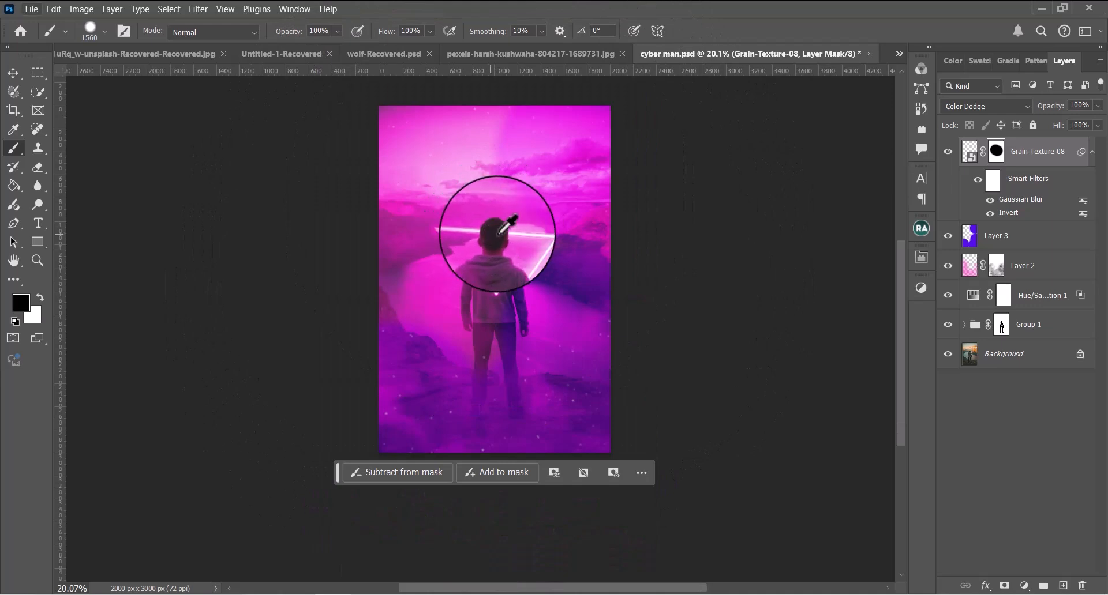